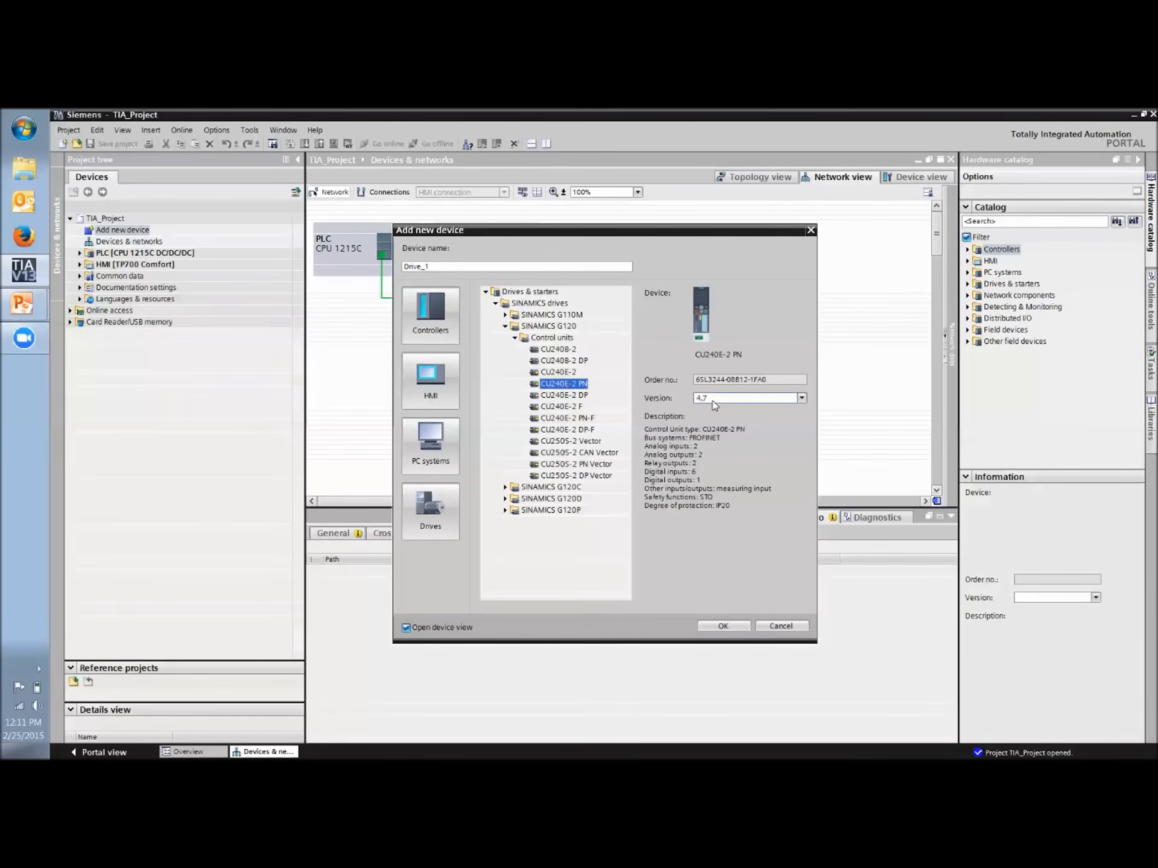
Add the CU240E-2 PN version 4.7 drive and equip it with the PM340 IP20 FSA U 240V 0,12kW power unit
{"action": "left_click", "coordinate": [727, 627]}
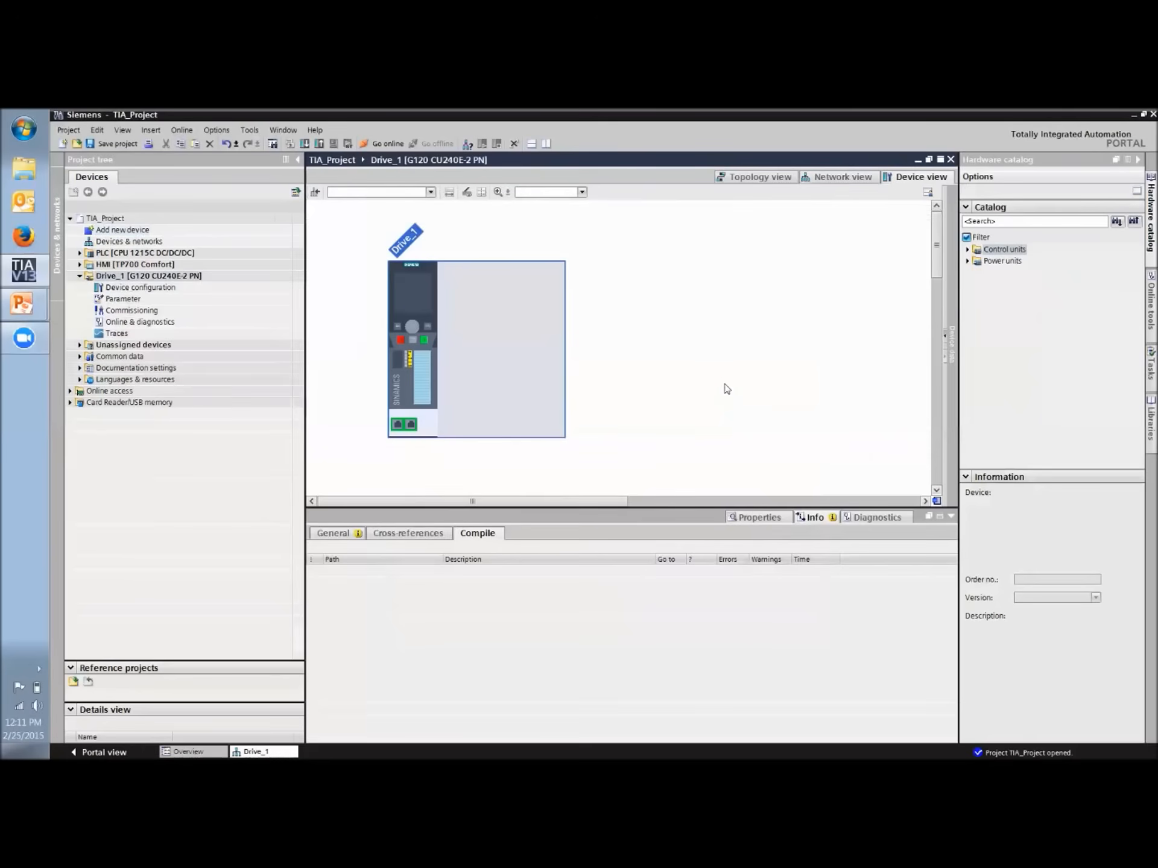
{"action": "left_click", "coordinate": [967, 261]}
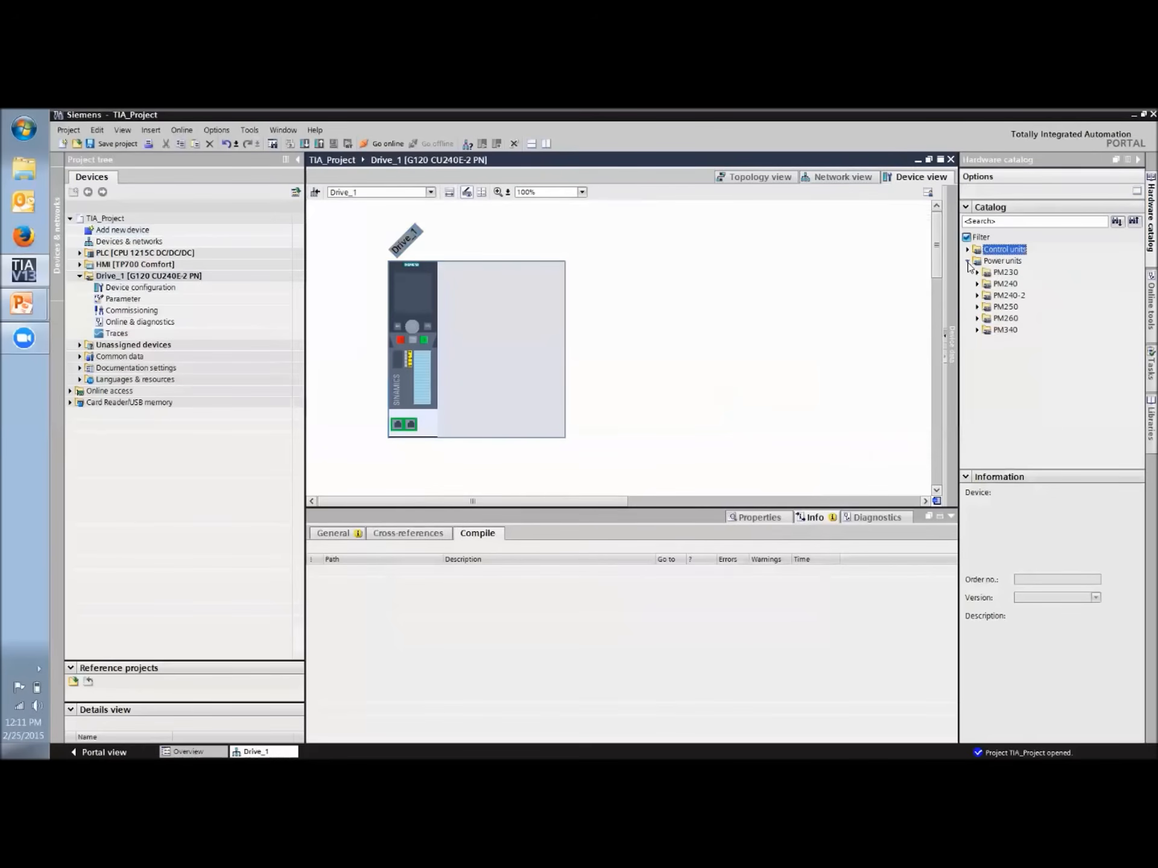
{"action": "left_click", "coordinate": [978, 330]}
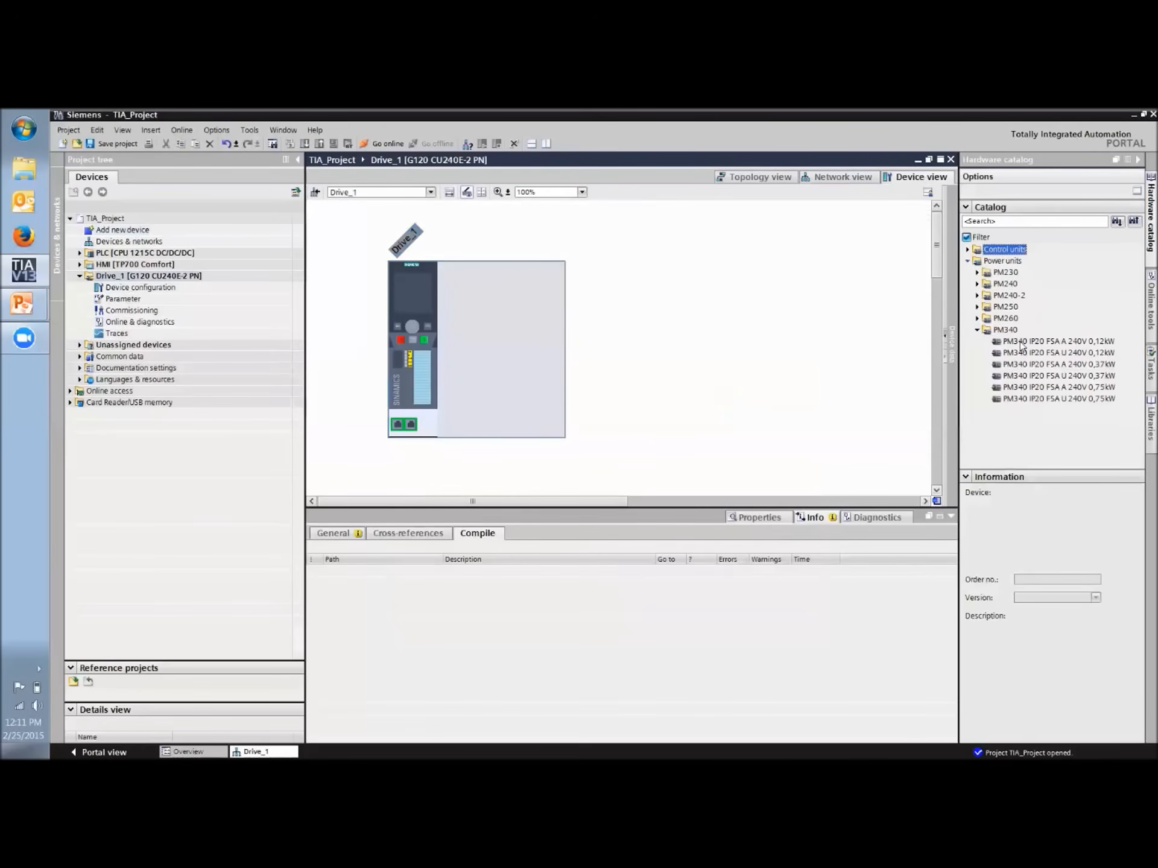
{"action": "left_click_drag", "start_coordinate": [1030, 353], "coordinate": [536, 357]}
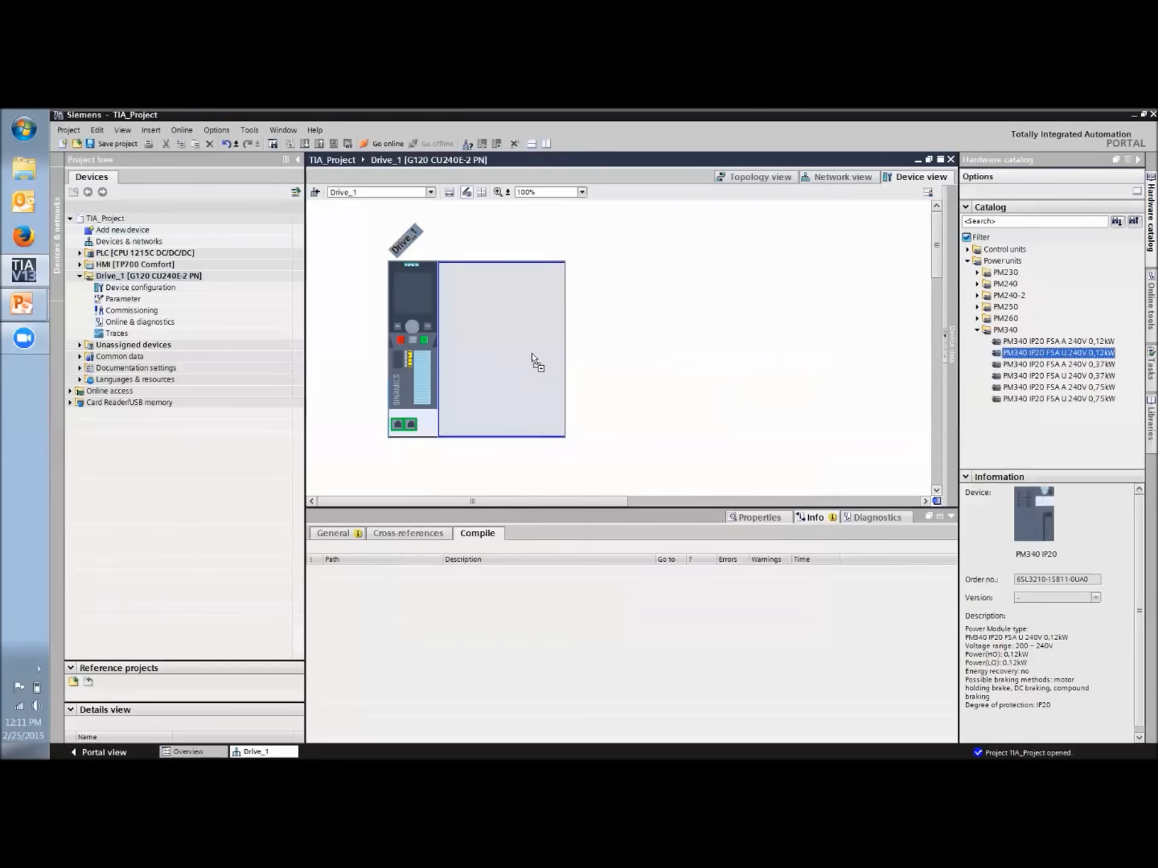
In the network view, connect Drive_1's PROFINET port to the PLC's port and place the drive beside the HMI
{"action": "left_click", "coordinate": [824, 179]}
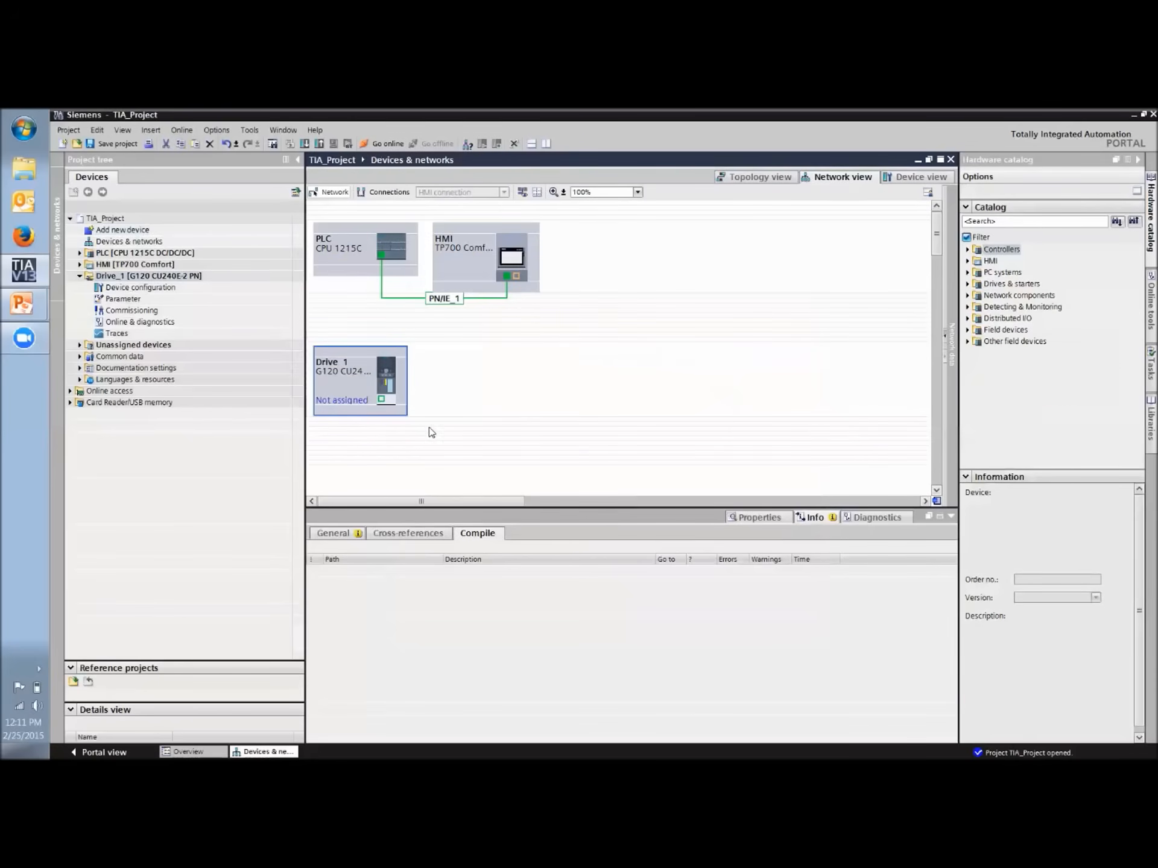
{"action": "left_click_drag", "start_coordinate": [381, 399], "coordinate": [385, 256]}
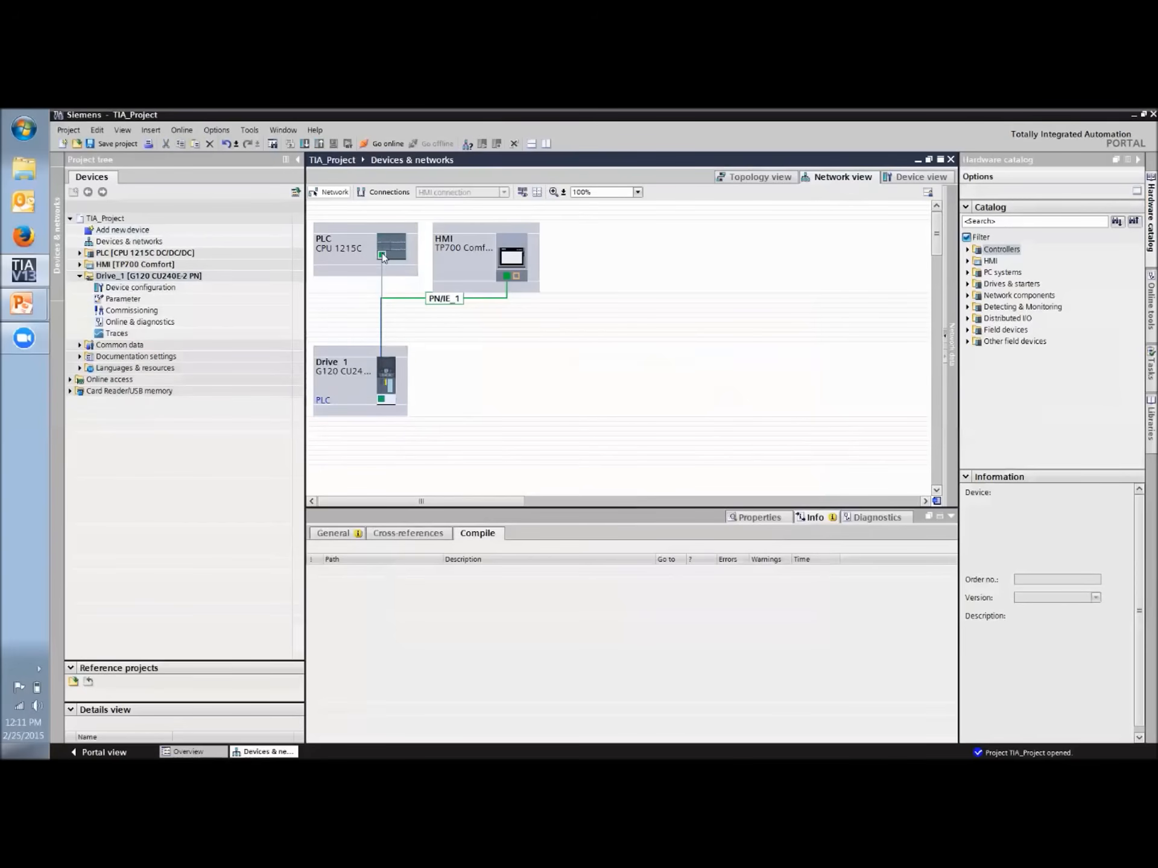
{"action": "left_click_drag", "start_coordinate": [356, 375], "coordinate": [613, 251]}
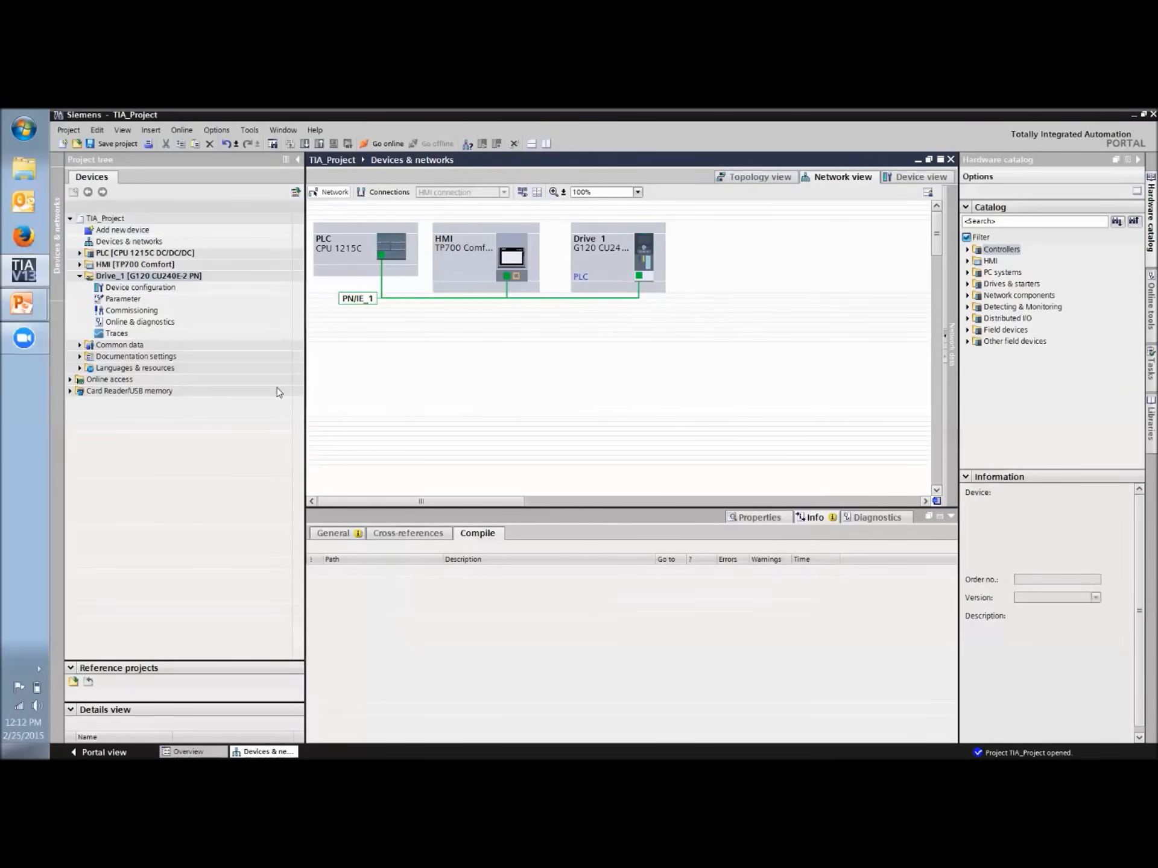
Start Drive_1's Commissioning Wizard and accept the default data sets, control type, I/O configuration and drive setting, up to the motor page
{"action": "double_click", "coordinate": [123, 299]}
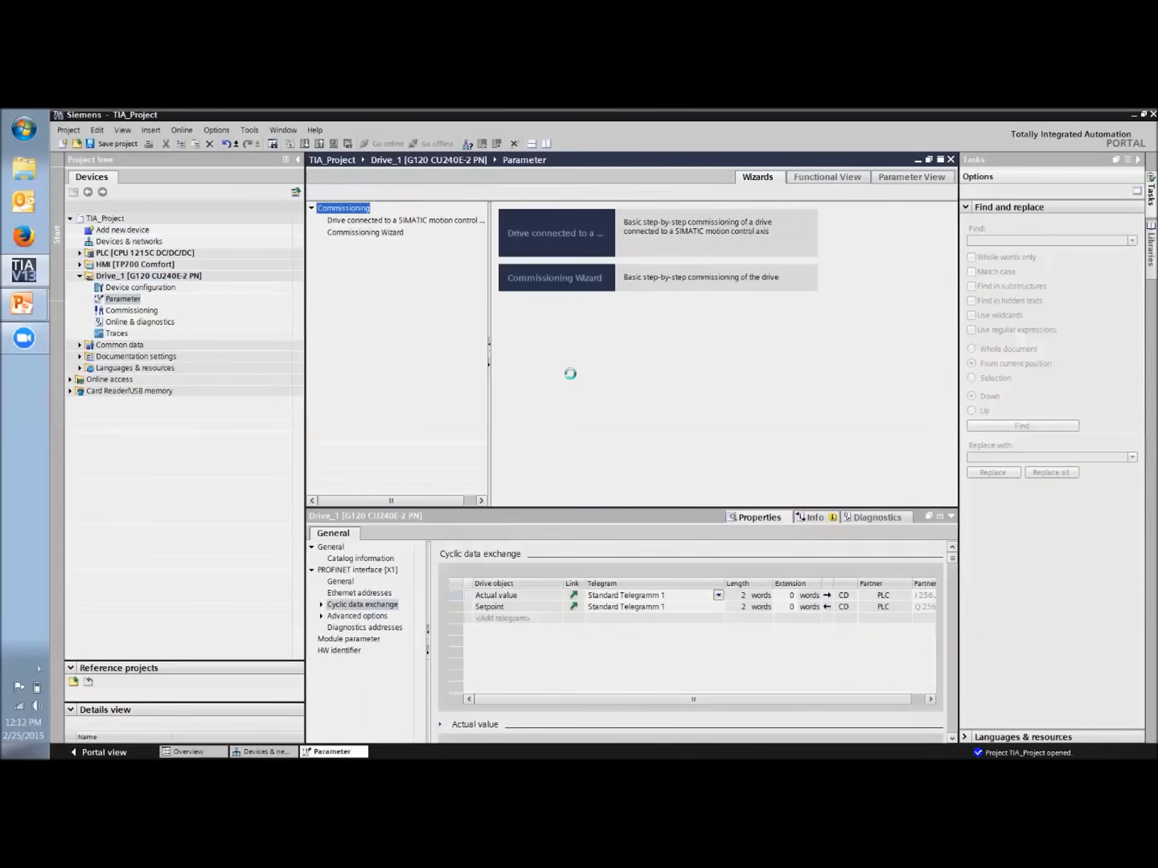
{"action": "left_click", "coordinate": [578, 284]}
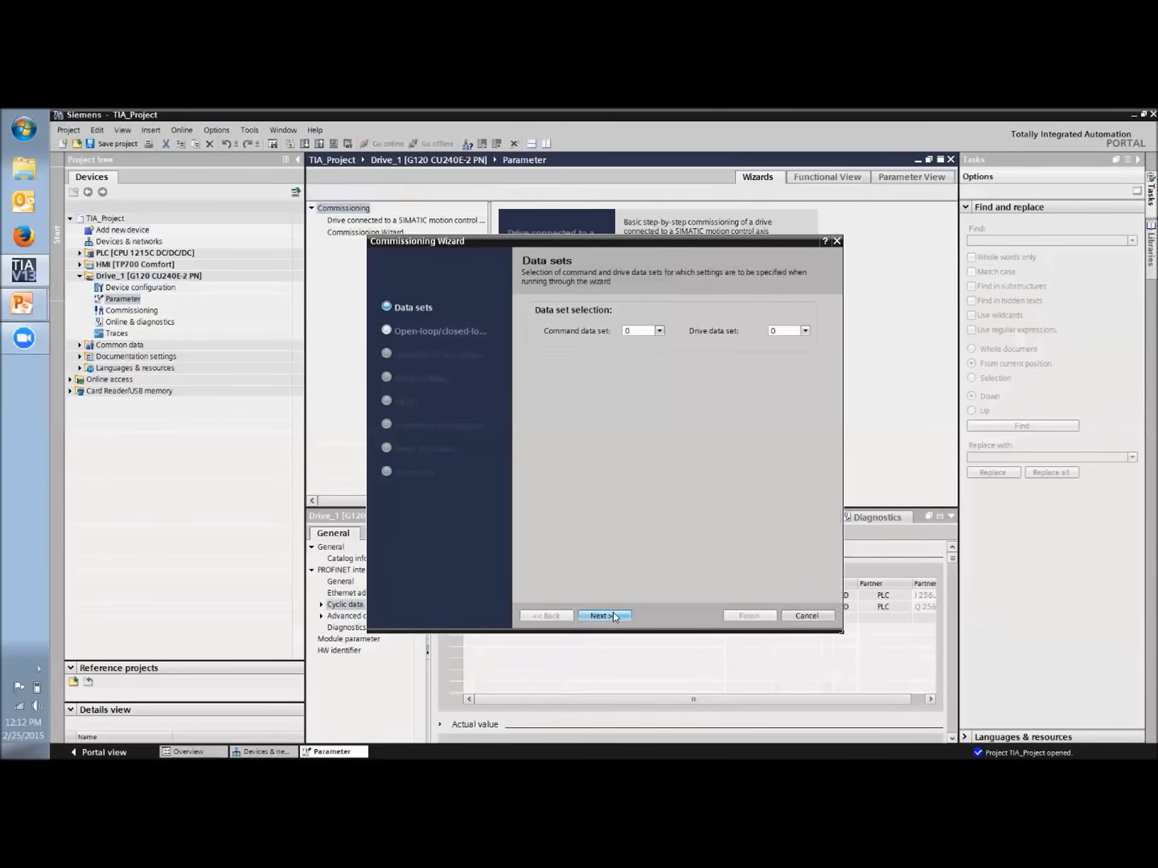
{"action": "left_click", "coordinate": [614, 616]}
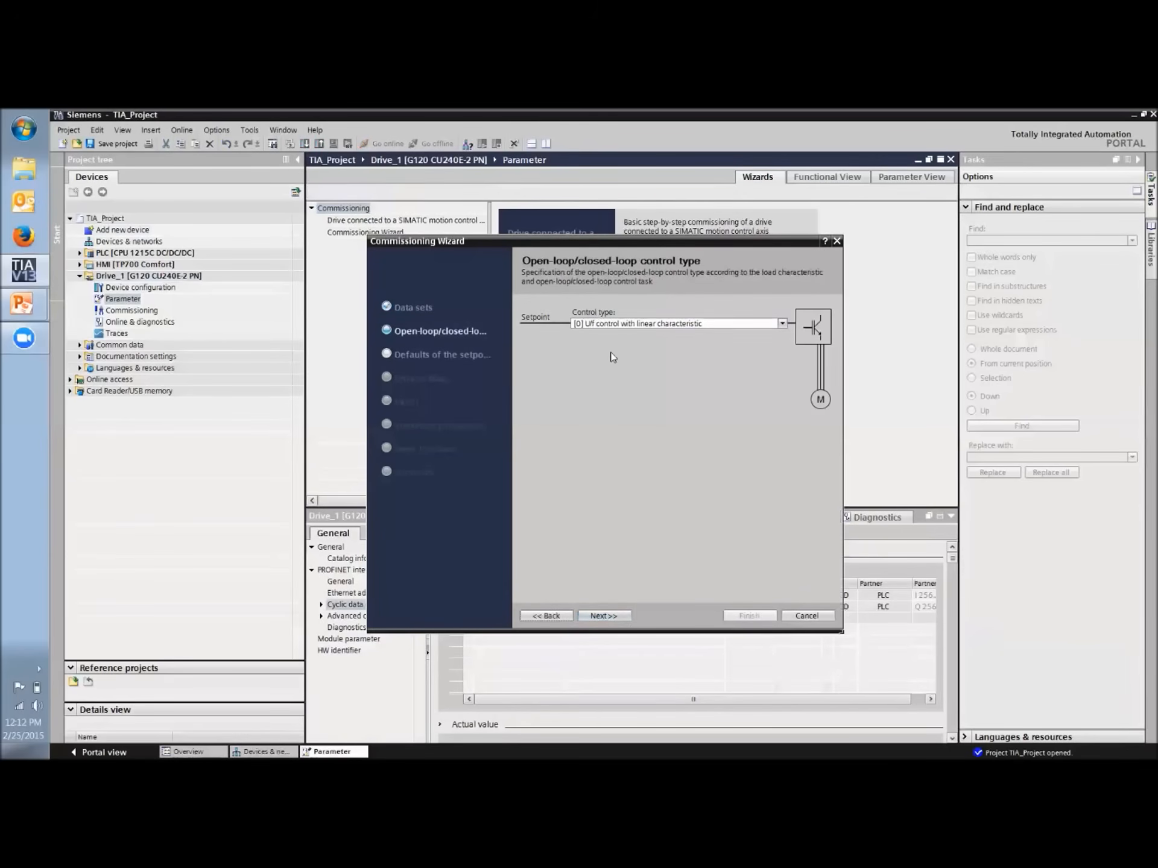
{"action": "left_click", "coordinate": [607, 615]}
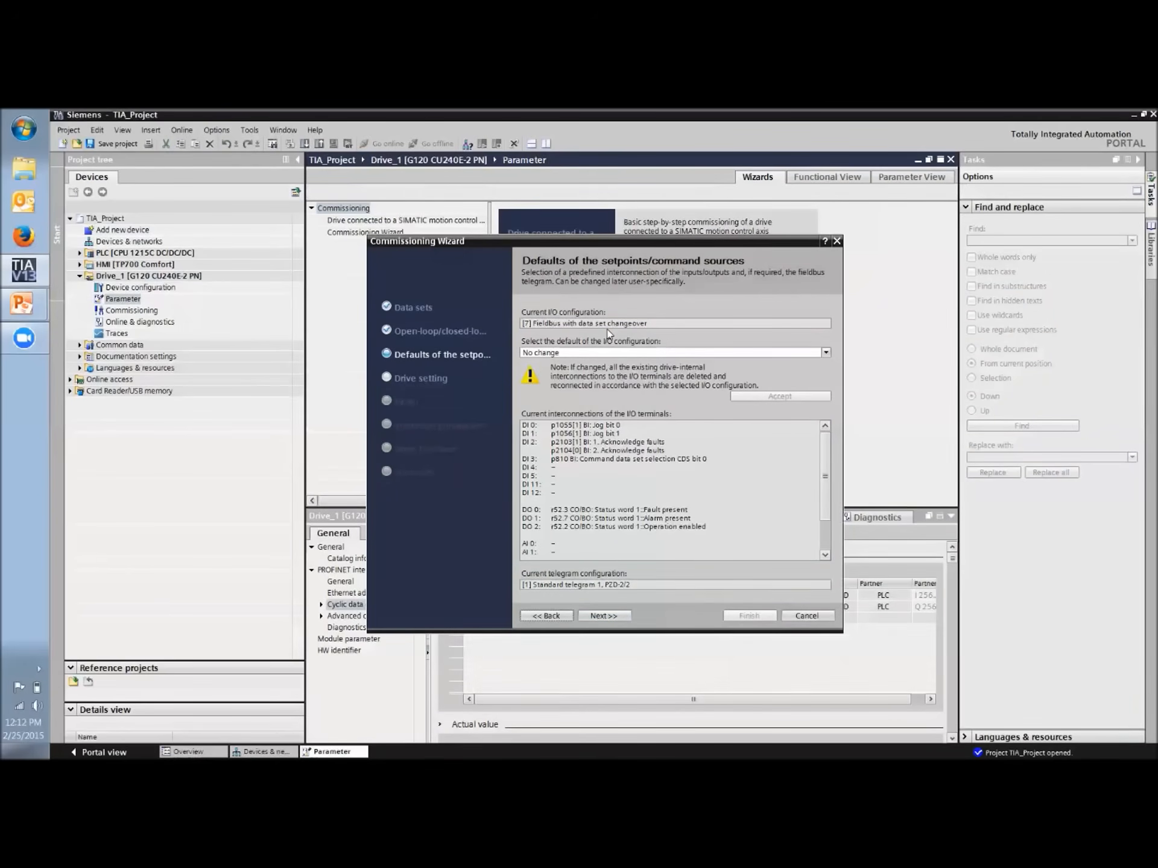
{"action": "left_click", "coordinate": [604, 615]}
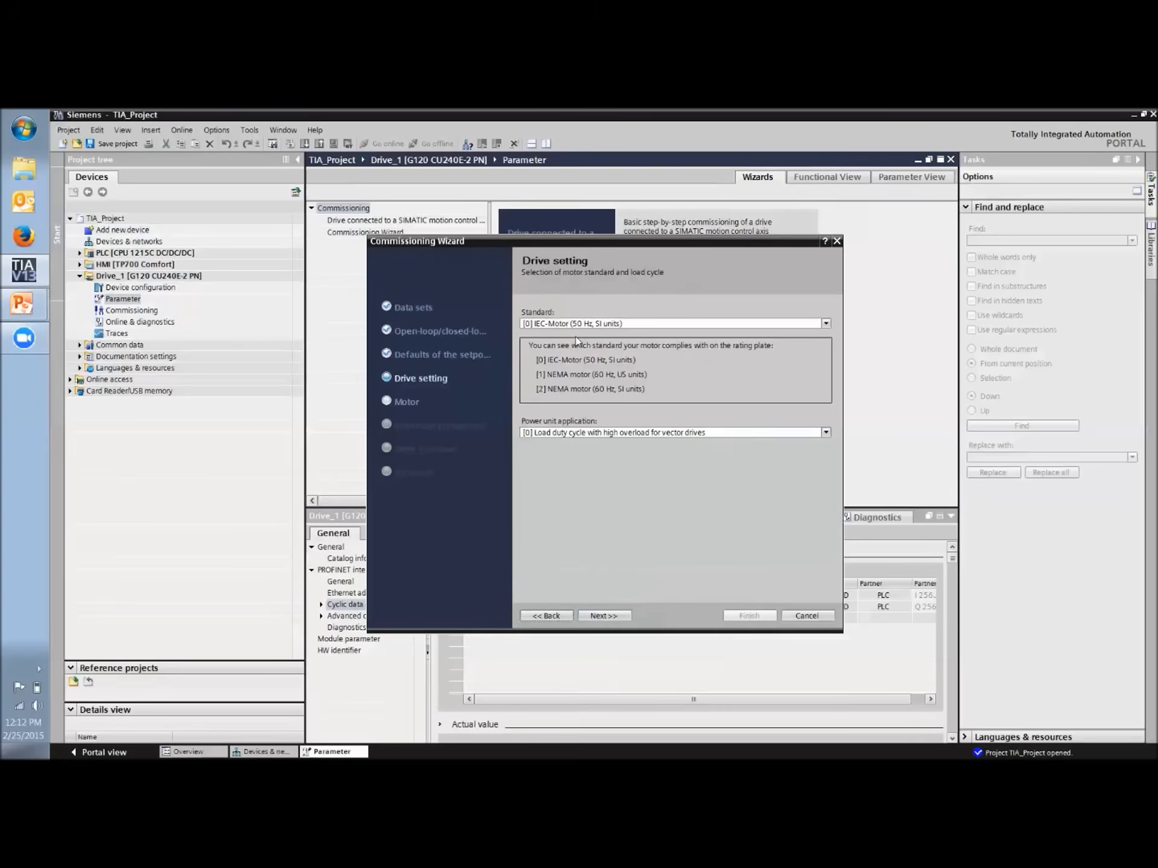
{"action": "left_click", "coordinate": [603, 616]}
{"action": "left_click", "coordinate": [604, 615]}
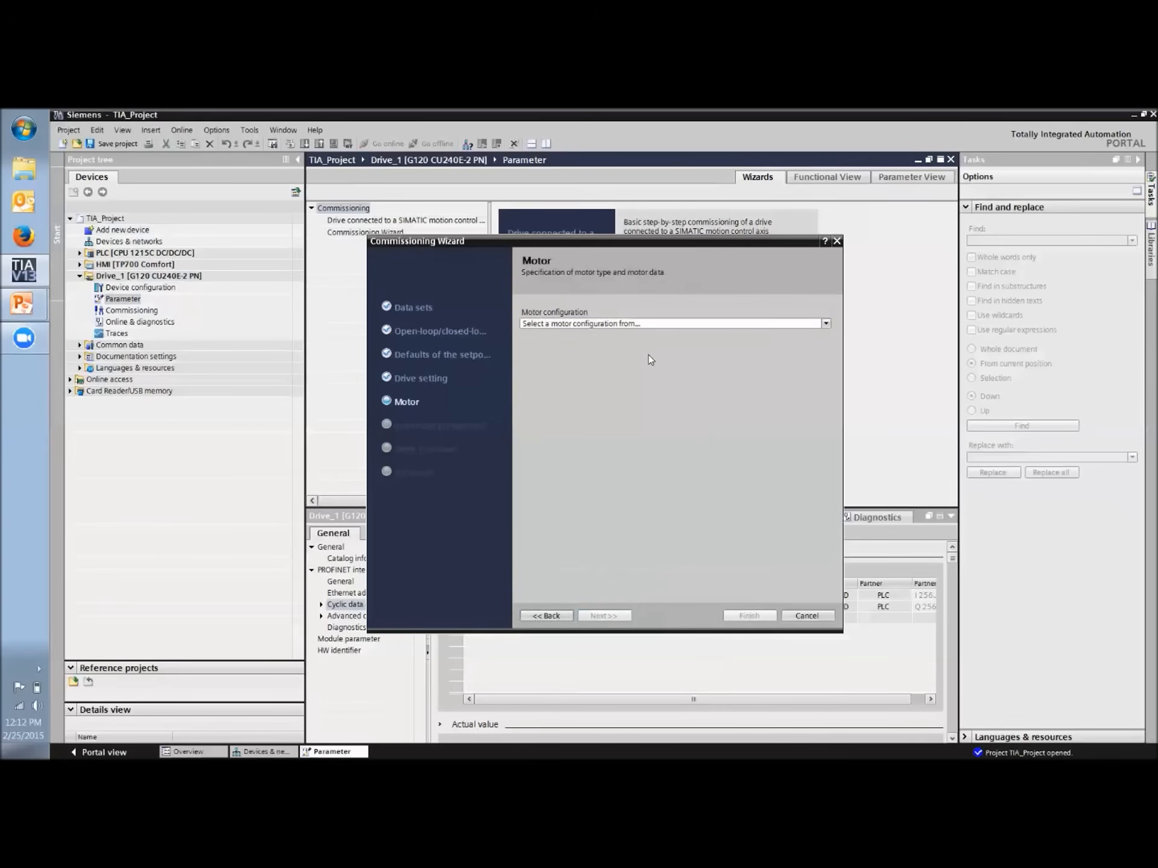
Set the motor configuration to Enter motor data and select the [17] 1LA7 induction motor type
{"action": "left_click", "coordinate": [646, 324]}
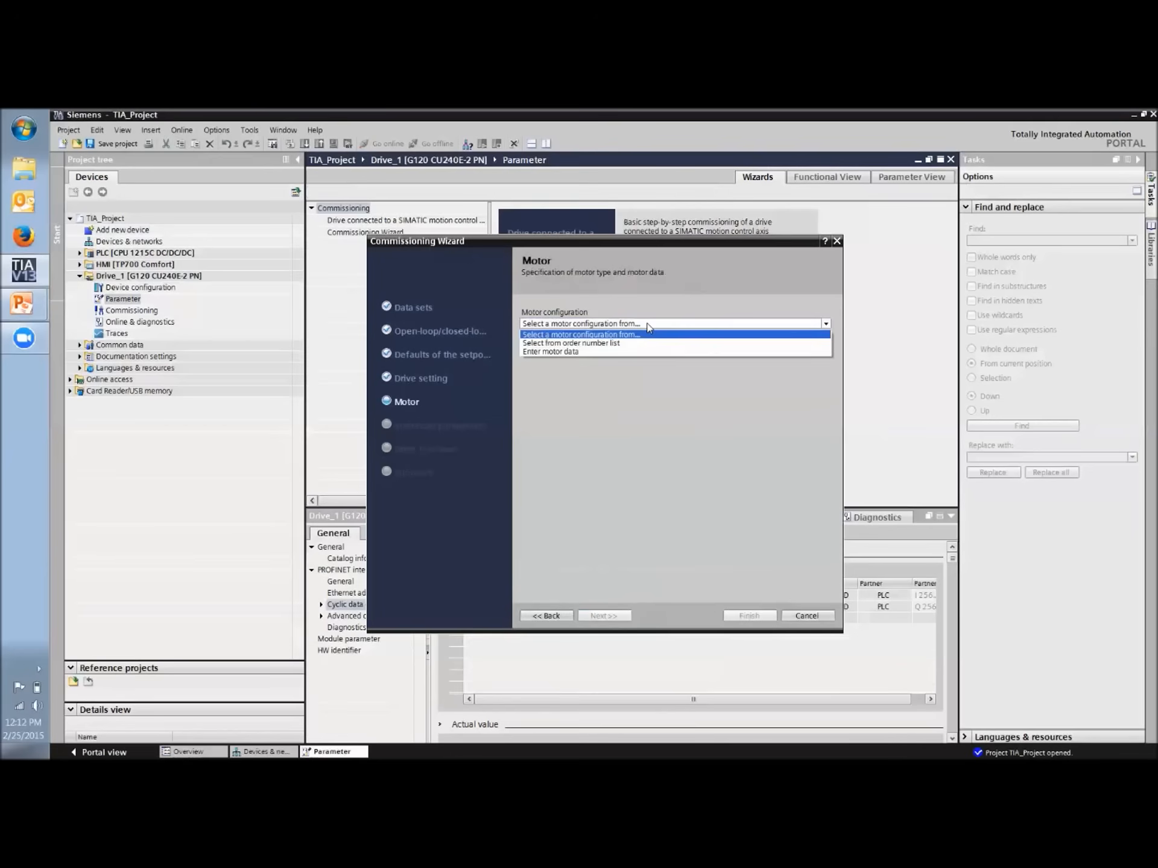
{"action": "left_click", "coordinate": [584, 351]}
{"action": "left_click", "coordinate": [671, 354]}
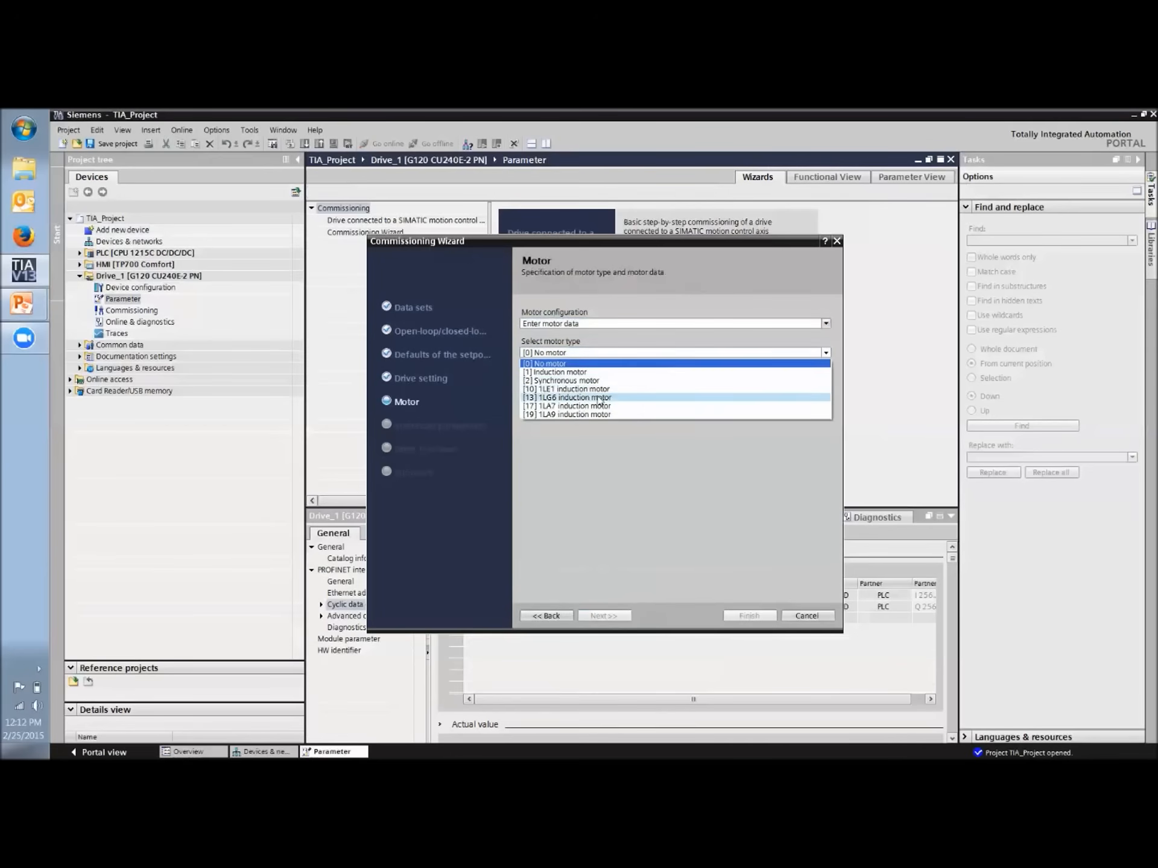
{"action": "left_click", "coordinate": [577, 407]}
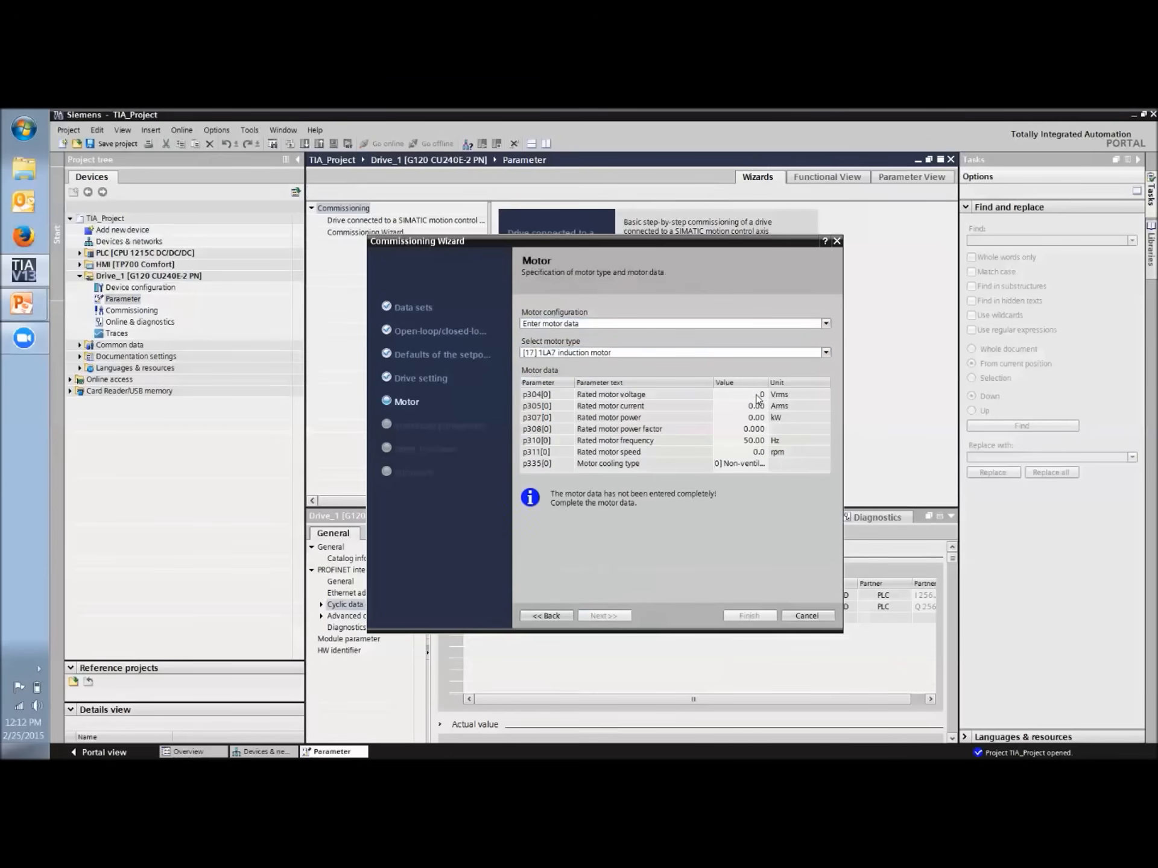
Set the rated motor voltage to 230 Vrms, current 0.73 Arms, power 0.06 kW, power factor 0.77 and speed 1350 rpm, and accept the motor data
{"action": "left_click", "coordinate": [758, 396]}
{"action": "type", "text": "23"}
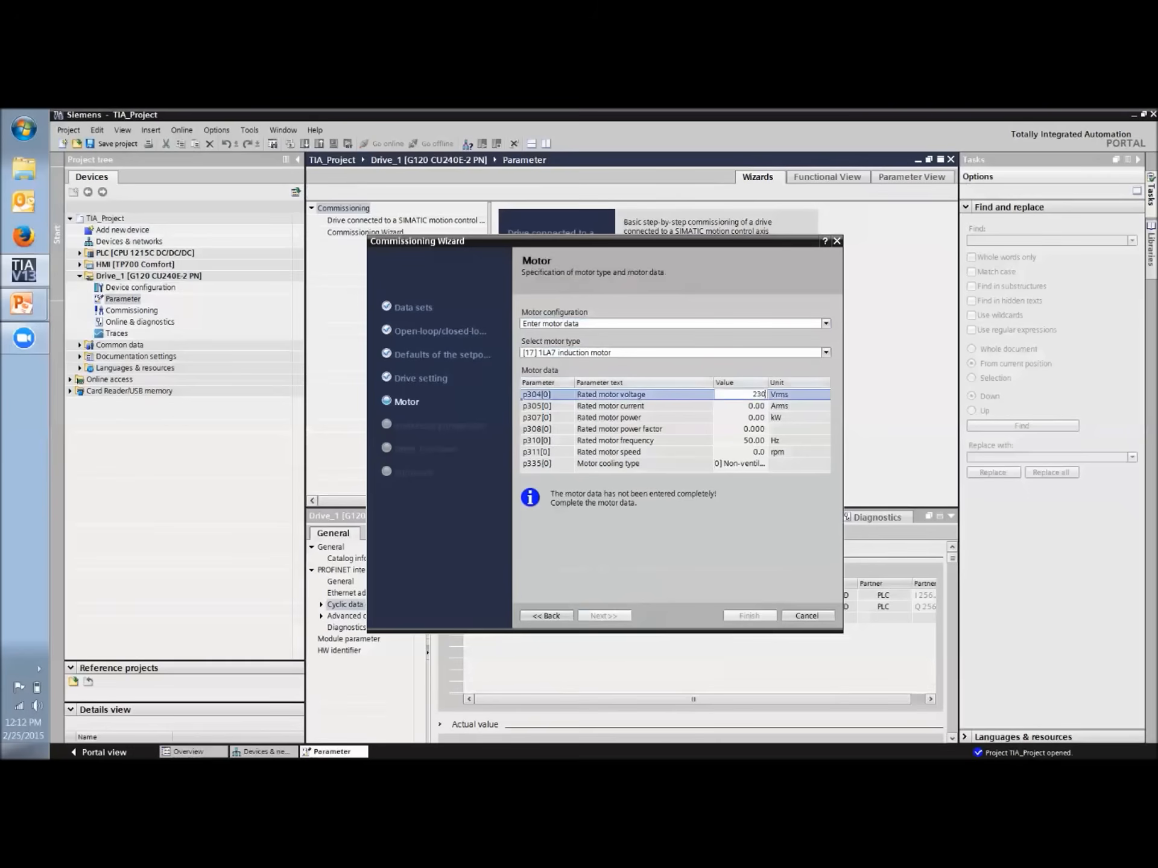
{"action": "left_click", "coordinate": [761, 409]}
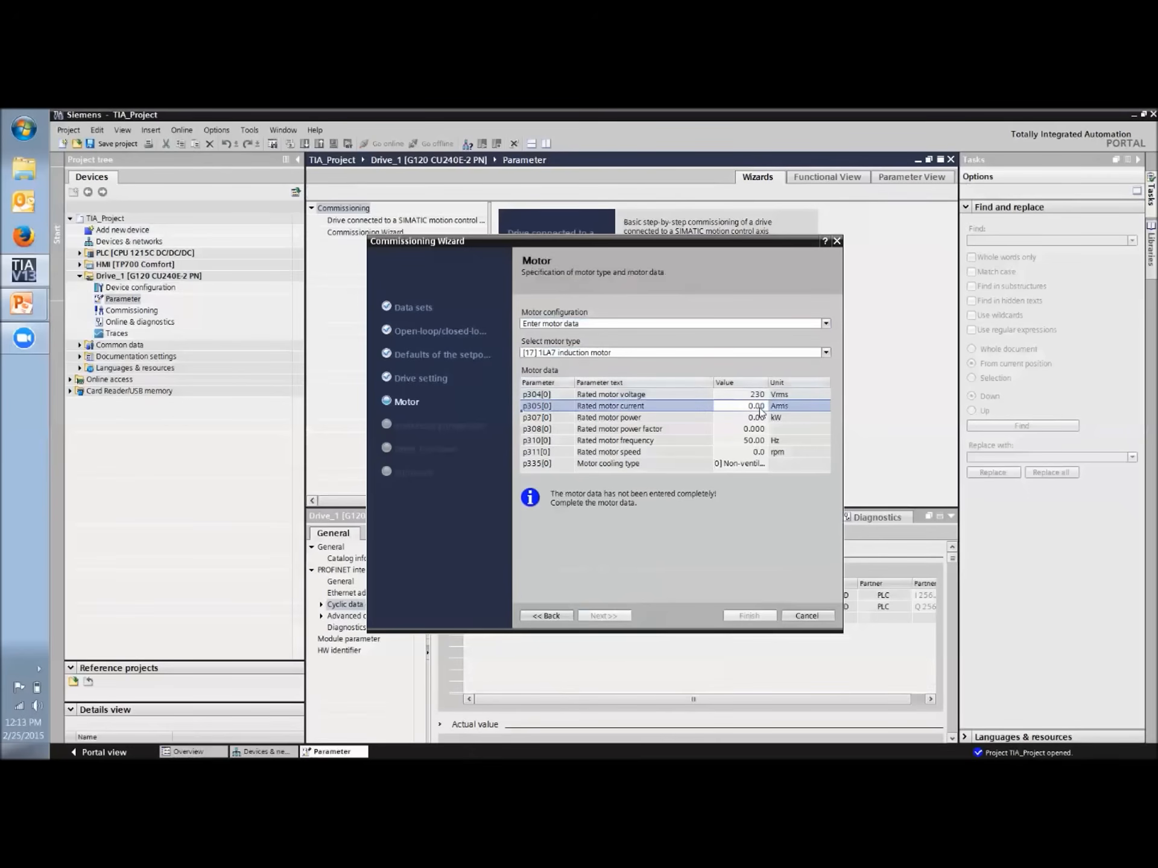
{"action": "left_click", "coordinate": [761, 408]}
{"action": "type", "text": ".73"}
{"action": "left_click", "coordinate": [753, 418]}
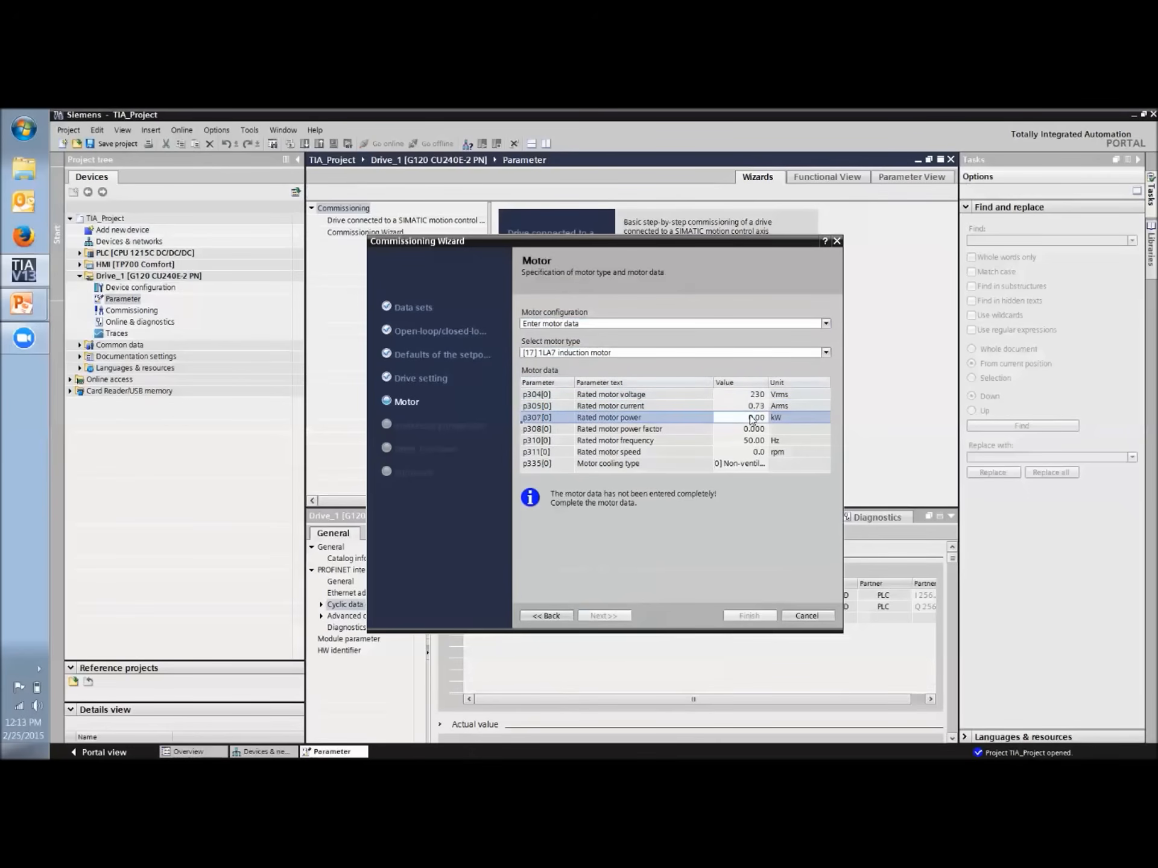
{"action": "left_click", "coordinate": [752, 418]}
{"action": "type", "text": "0.06"}
{"action": "left_click", "coordinate": [751, 429]}
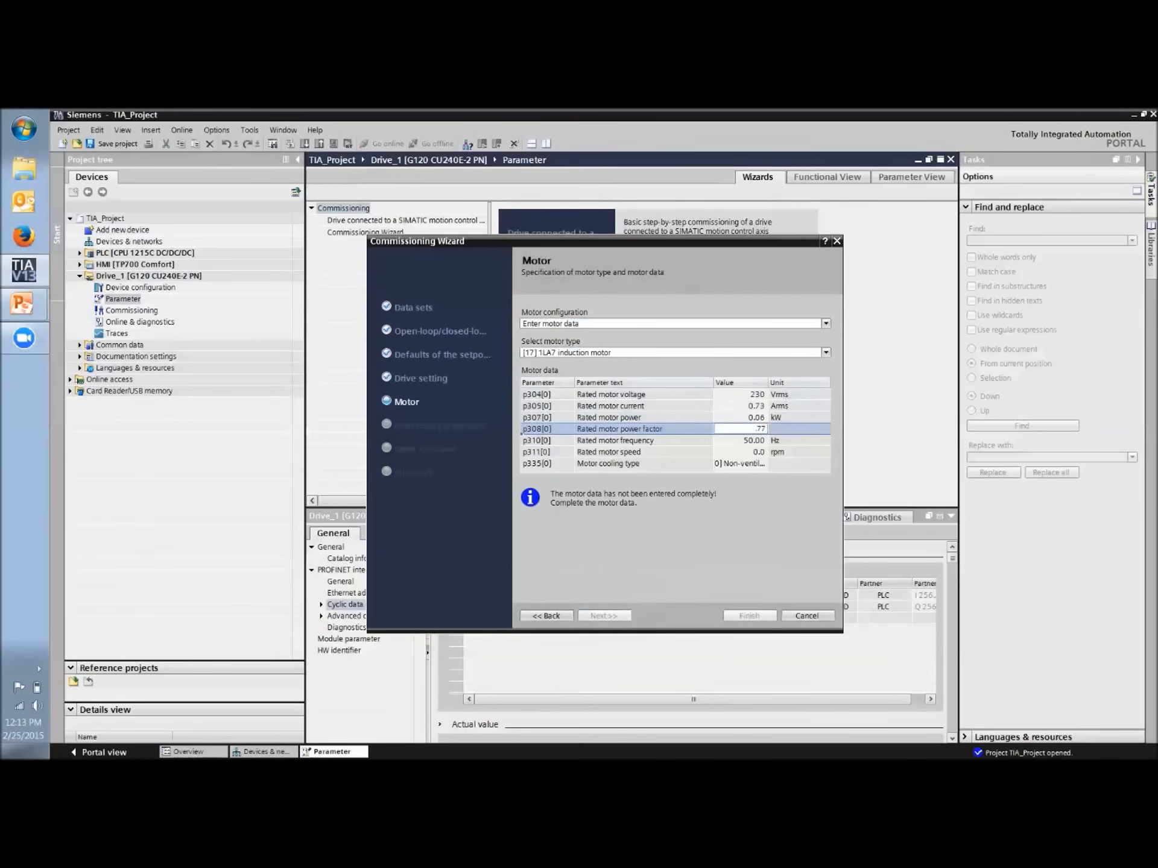
{"action": "left_click", "coordinate": [752, 452]}
{"action": "type", "text": "1350"}
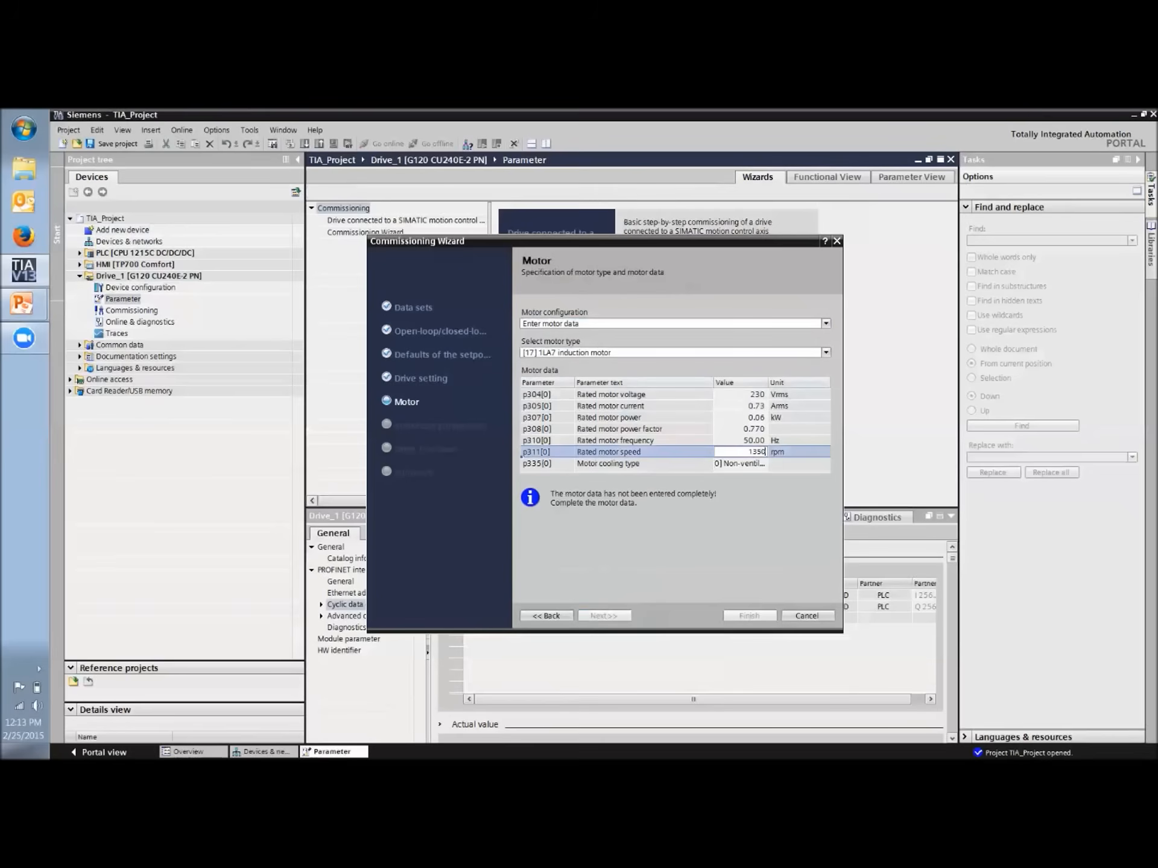
{"action": "left_click", "coordinate": [731, 466]}
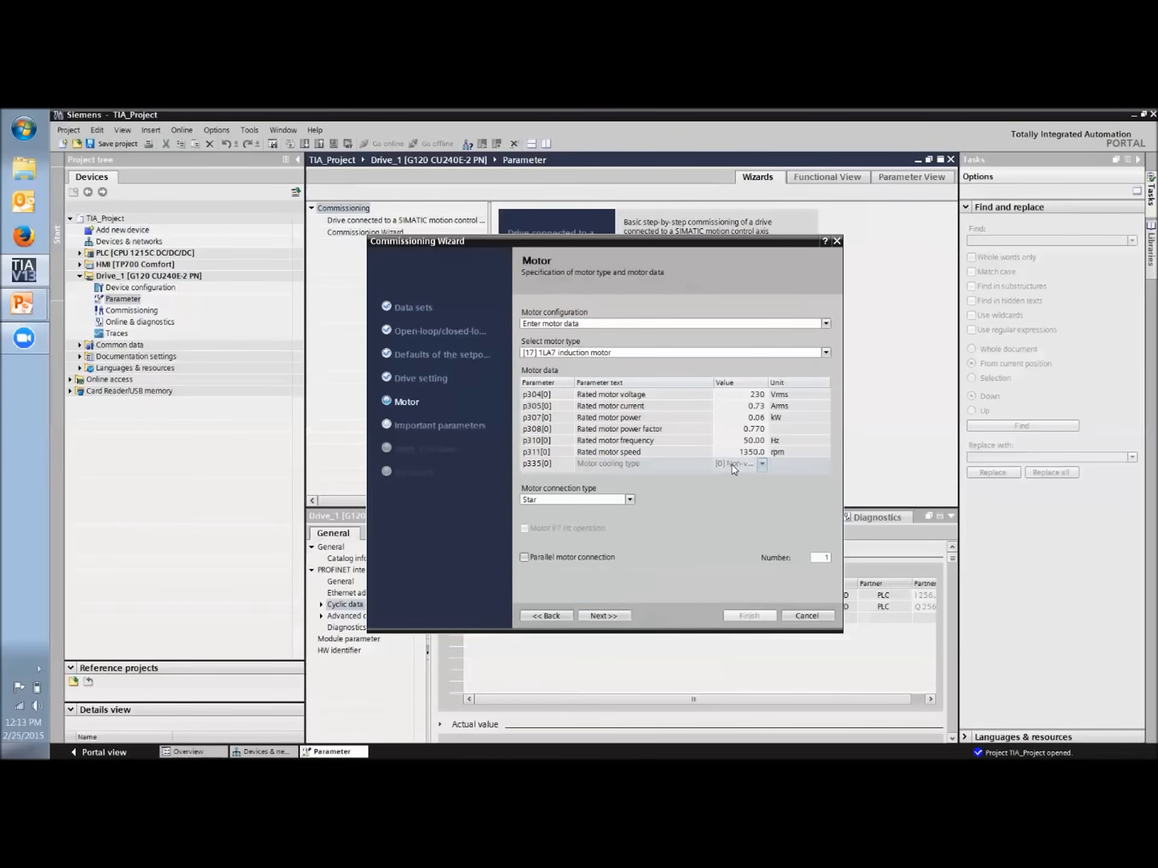
{"action": "left_click", "coordinate": [620, 616]}
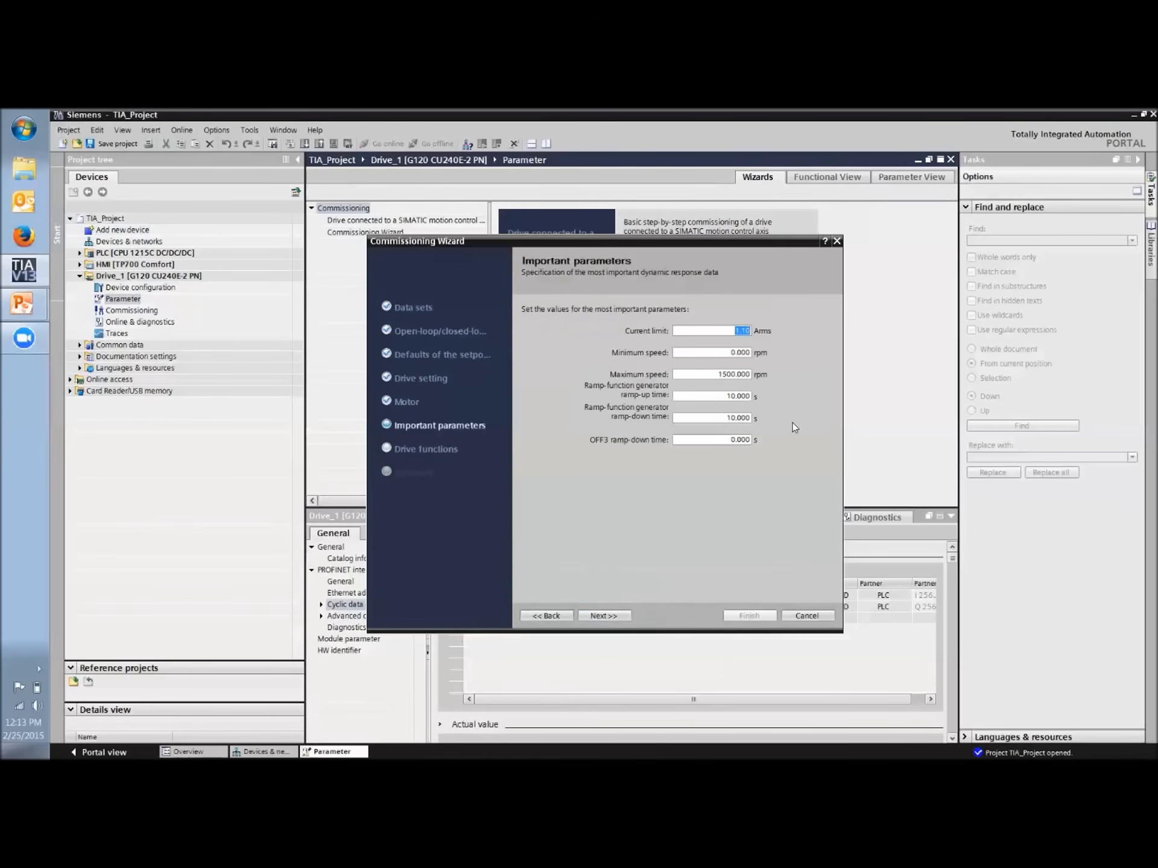
Set the drive's maximum speed to 1350 rpm, keep the other parameters and drive functions, and finish the wizard after reviewing the summary
{"action": "key", "text": "Tab"}
{"action": "key", "text": "Tab"}
{"action": "type", "text": "1350"}
{"action": "left_click", "coordinate": [712, 396]}
{"action": "left_click", "coordinate": [719, 418]}
{"action": "left_click", "coordinate": [620, 615]}
{"action": "left_click", "coordinate": [619, 615]}
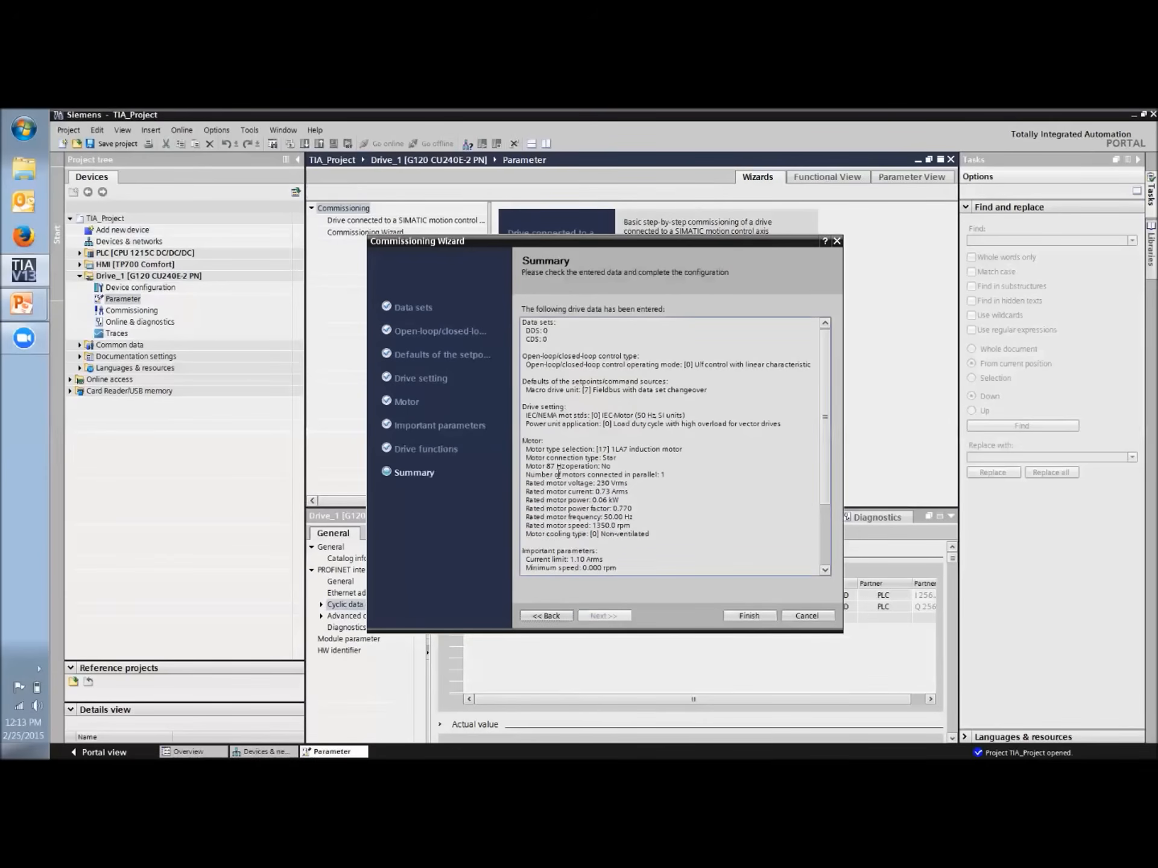
{"action": "left_click_drag", "start_coordinate": [829, 373], "coordinate": [829, 484]}
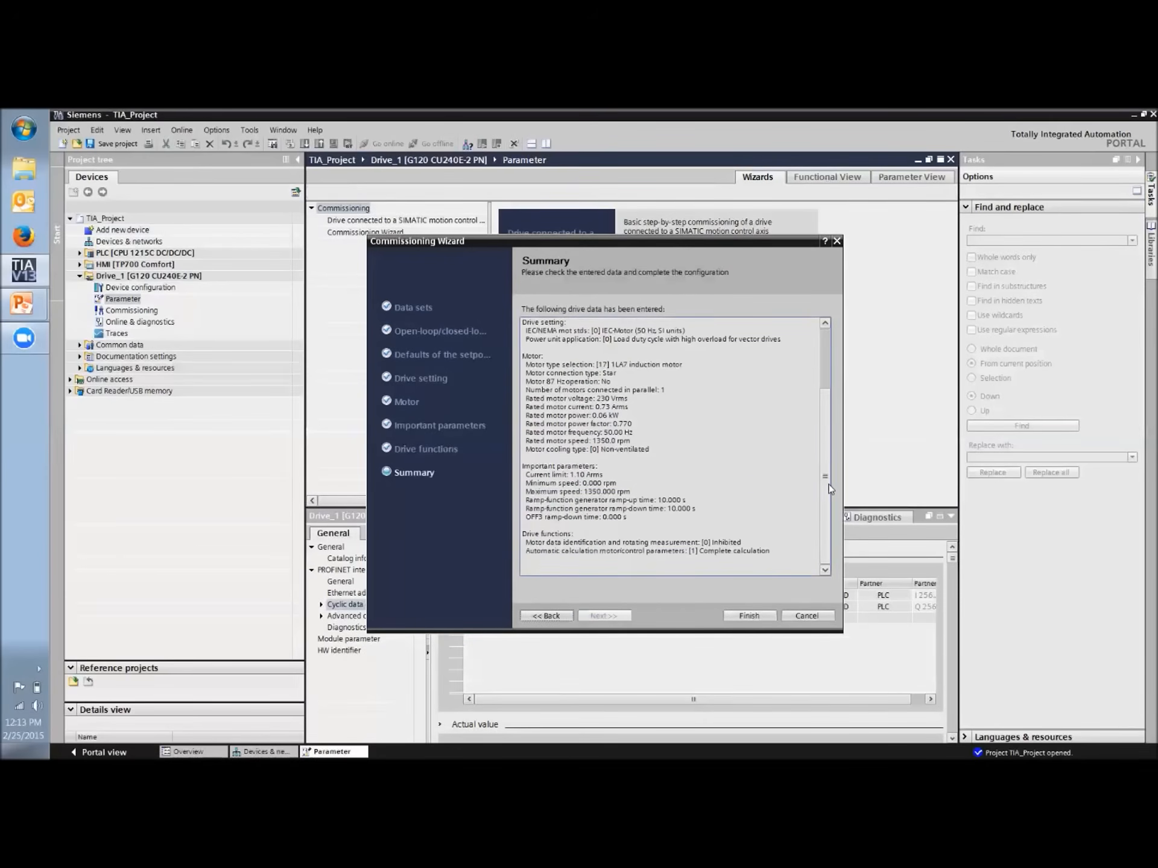
{"action": "left_click", "coordinate": [745, 615]}
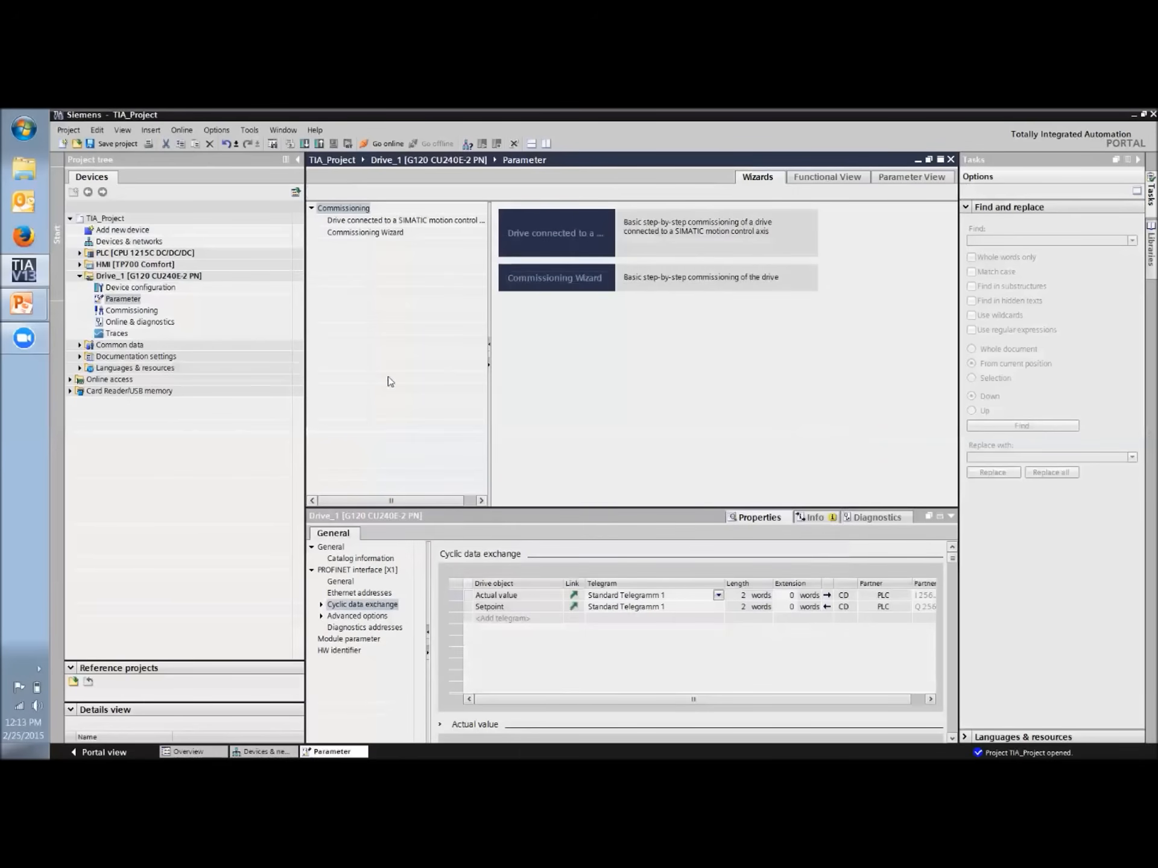
Open the PLC's Main [OB1] program block and enlarge its editing area
{"action": "left_click", "coordinate": [80, 276]}
{"action": "left_click", "coordinate": [80, 252]}
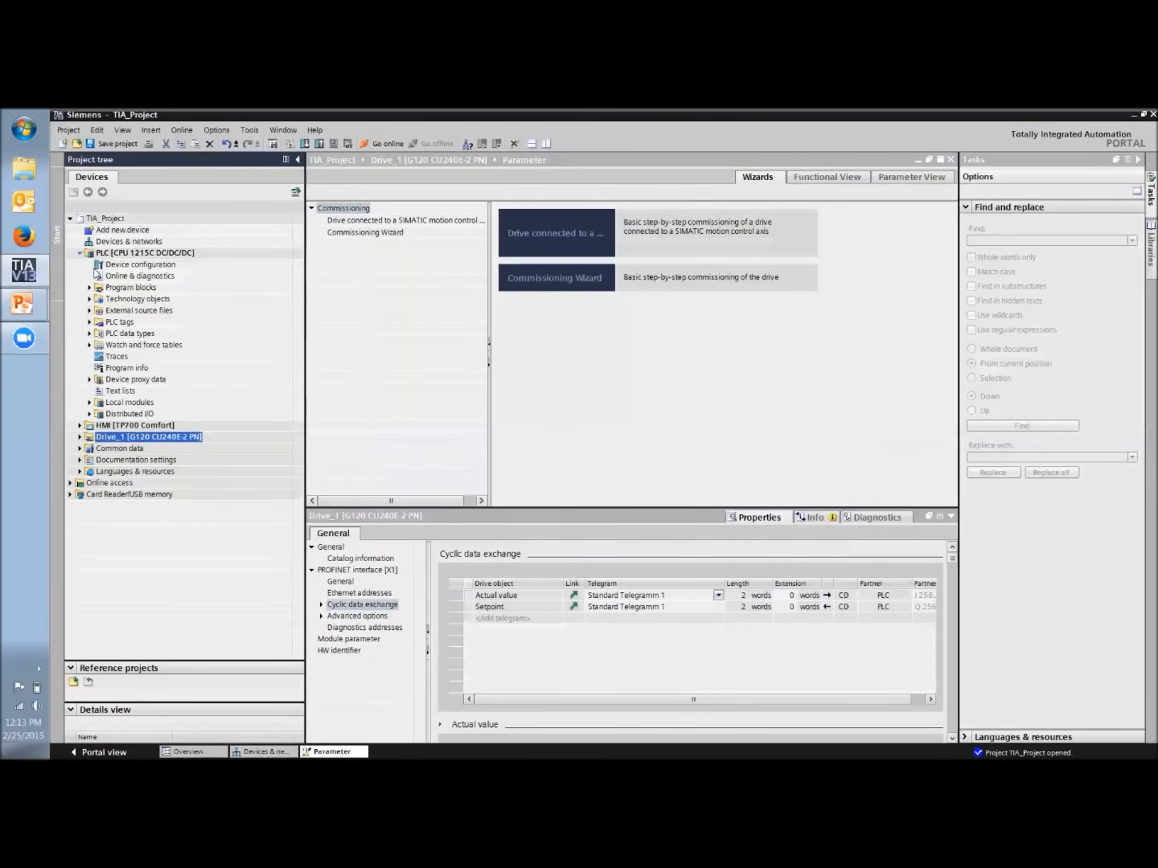
{"action": "left_click", "coordinate": [90, 288]}
{"action": "double_click", "coordinate": [133, 310]}
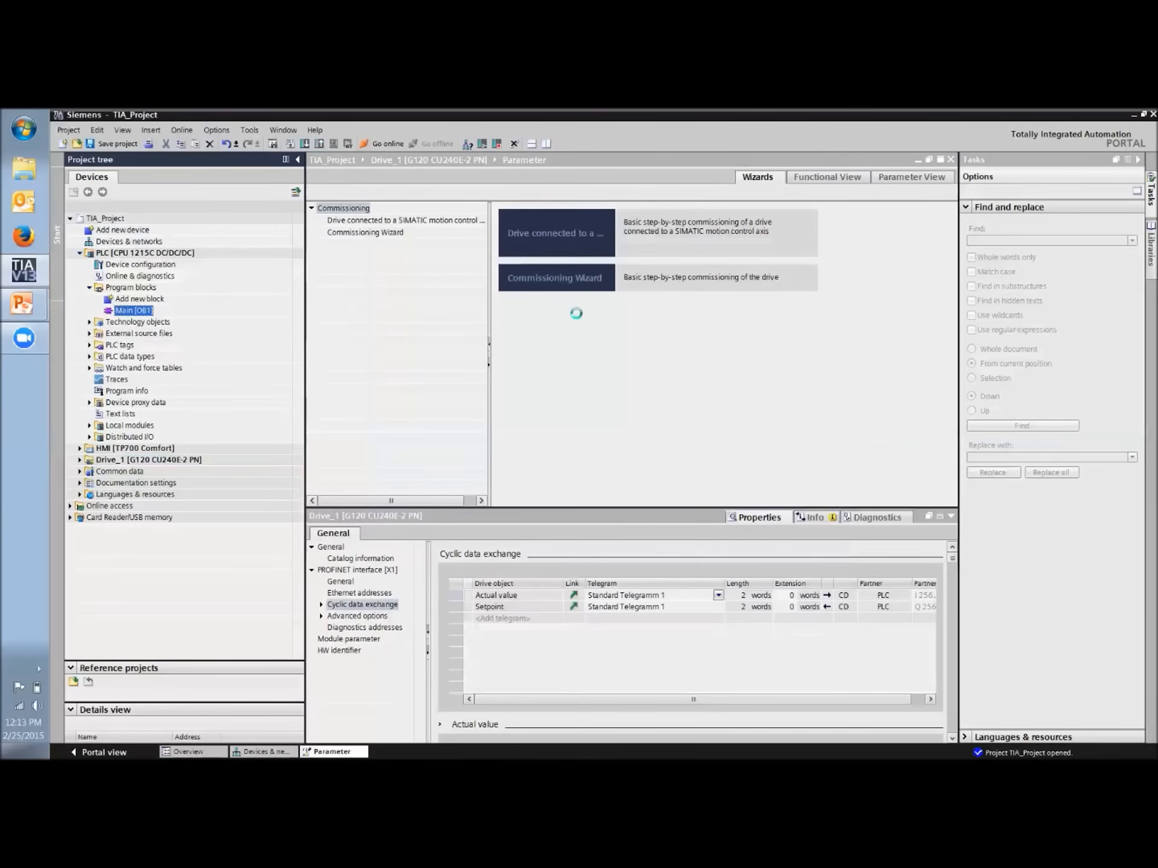
{"action": "left_click_drag", "start_coordinate": [672, 506], "coordinate": [672, 702]}
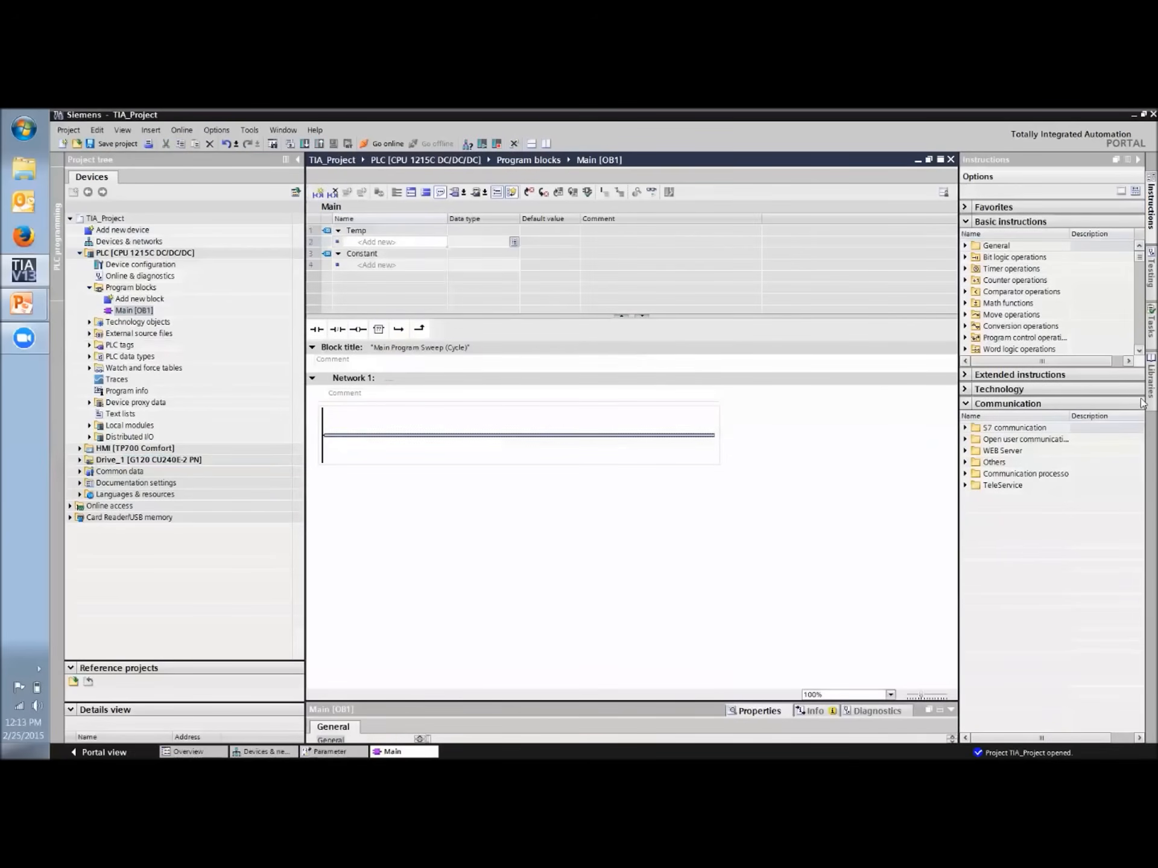
Insert the Drive master copy from the project library into Network 1 of Main
{"action": "left_click", "coordinate": [1150, 379]}
{"action": "left_click", "coordinate": [965, 235]}
{"action": "left_click", "coordinate": [974, 257]}
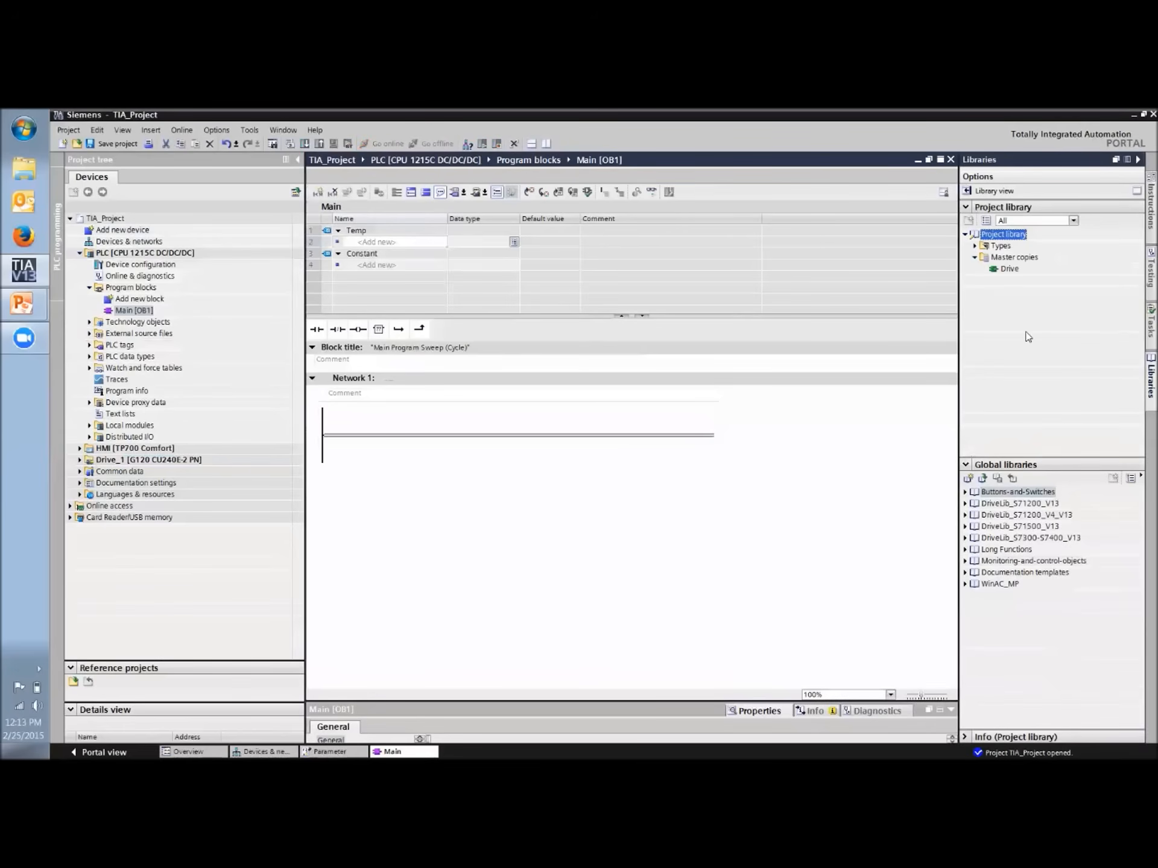
{"action": "left_click", "coordinate": [1009, 269]}
{"action": "left_click_drag", "start_coordinate": [1013, 270], "coordinate": [522, 440]}
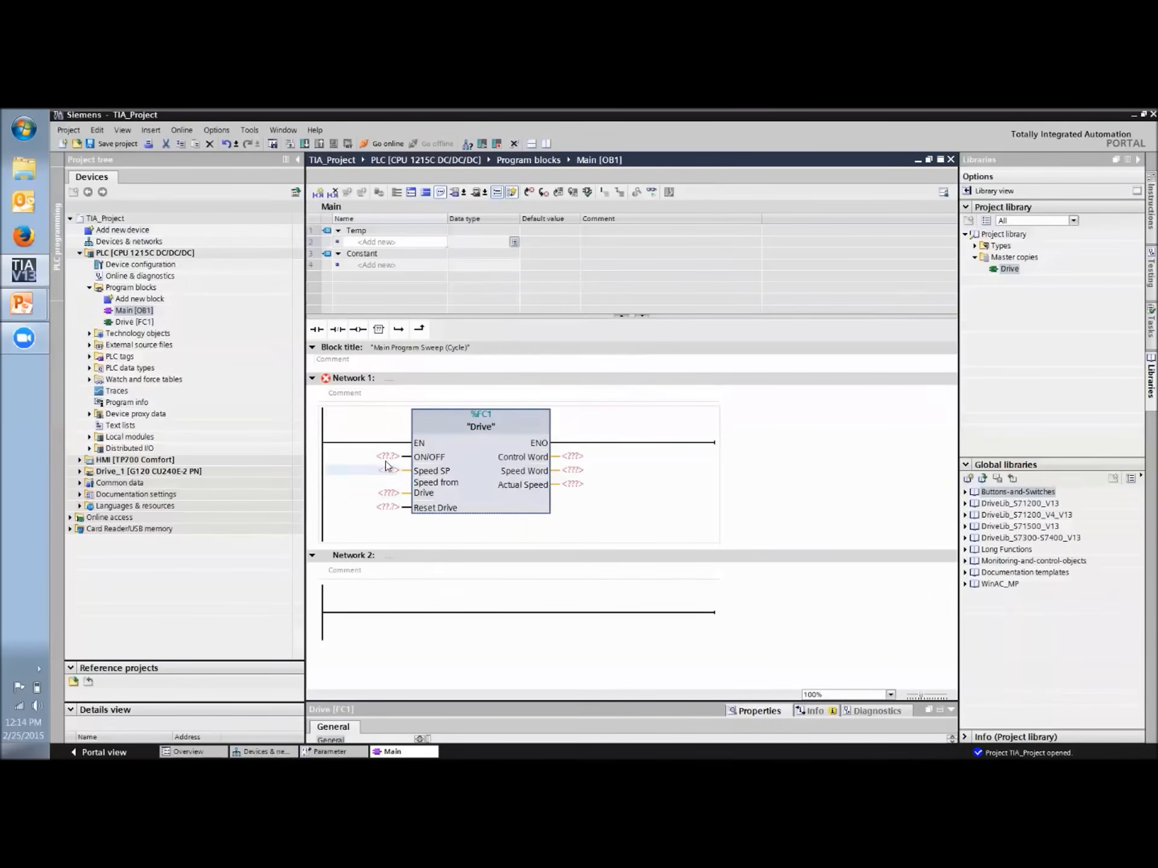
Assign %I0.0 to the Drive block's ON/OFF input, %MD10 to Speed SP and %IW258 to Speed from Drive
{"action": "double_click", "coordinate": [387, 456]}
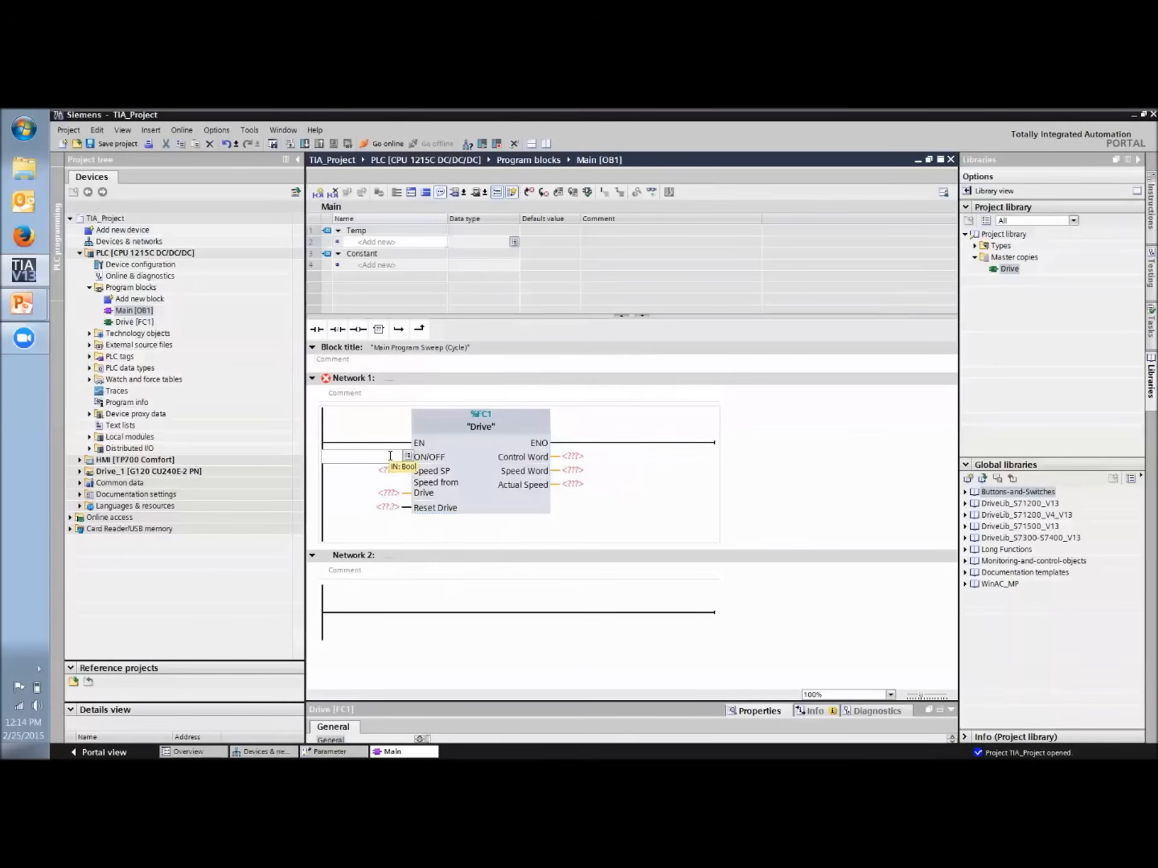
{"action": "type", "text": "%I0.0"}
{"action": "key", "text": "Return"}
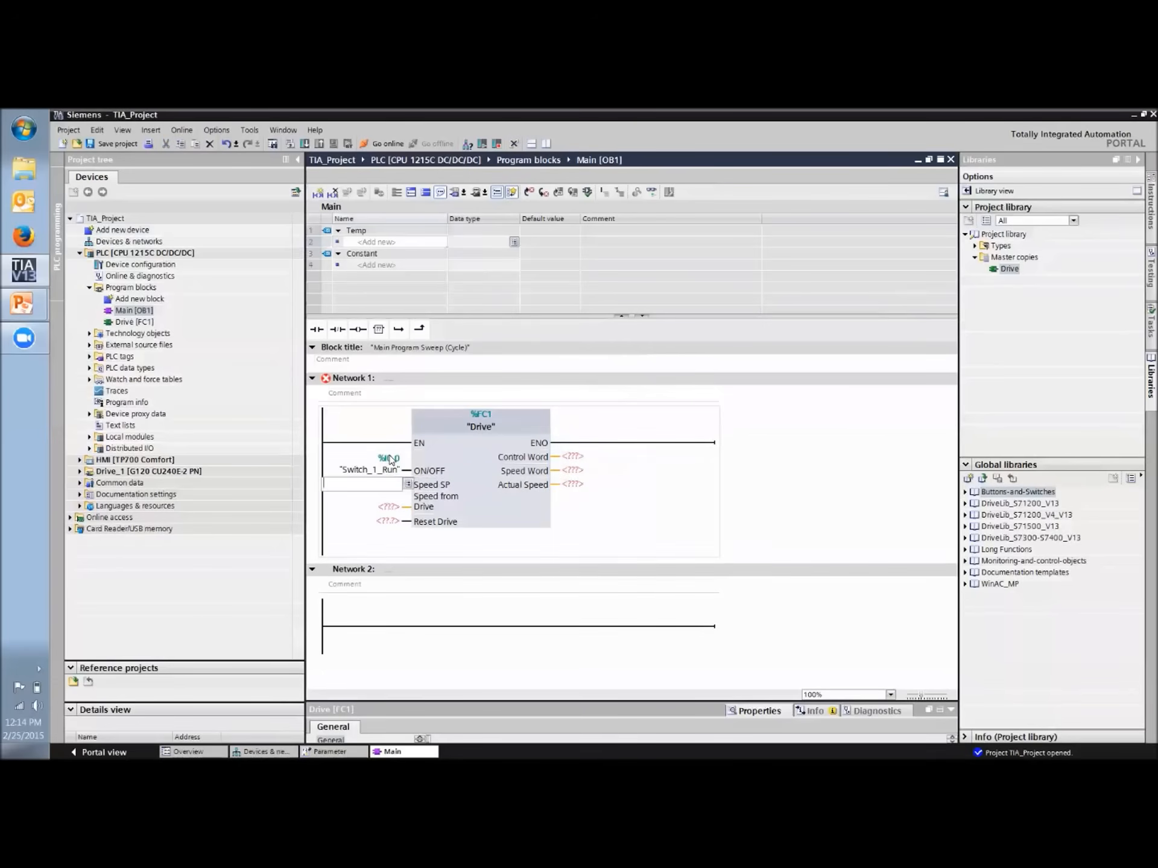
{"action": "type", "text": "%MD10"}
{"action": "key", "text": "Return"}
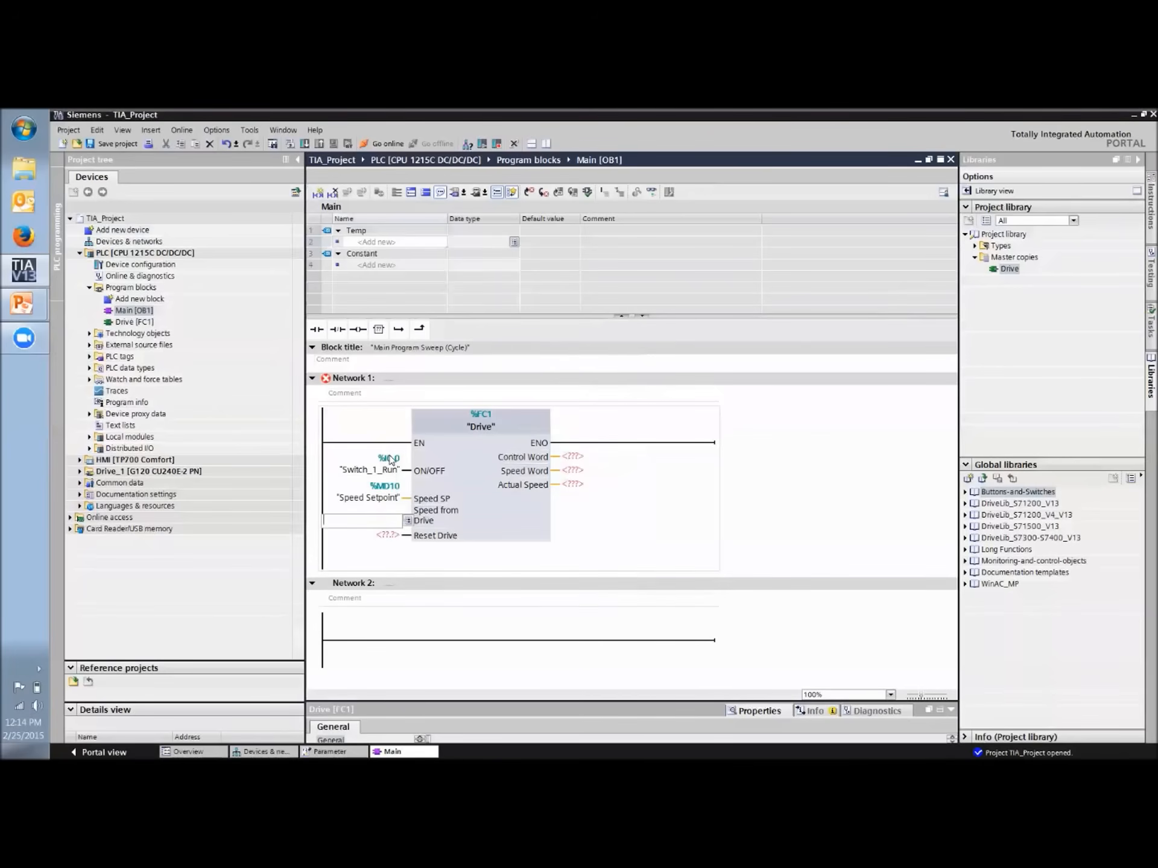
{"action": "type", "text": "iw258"}
{"action": "key", "text": "Return"}
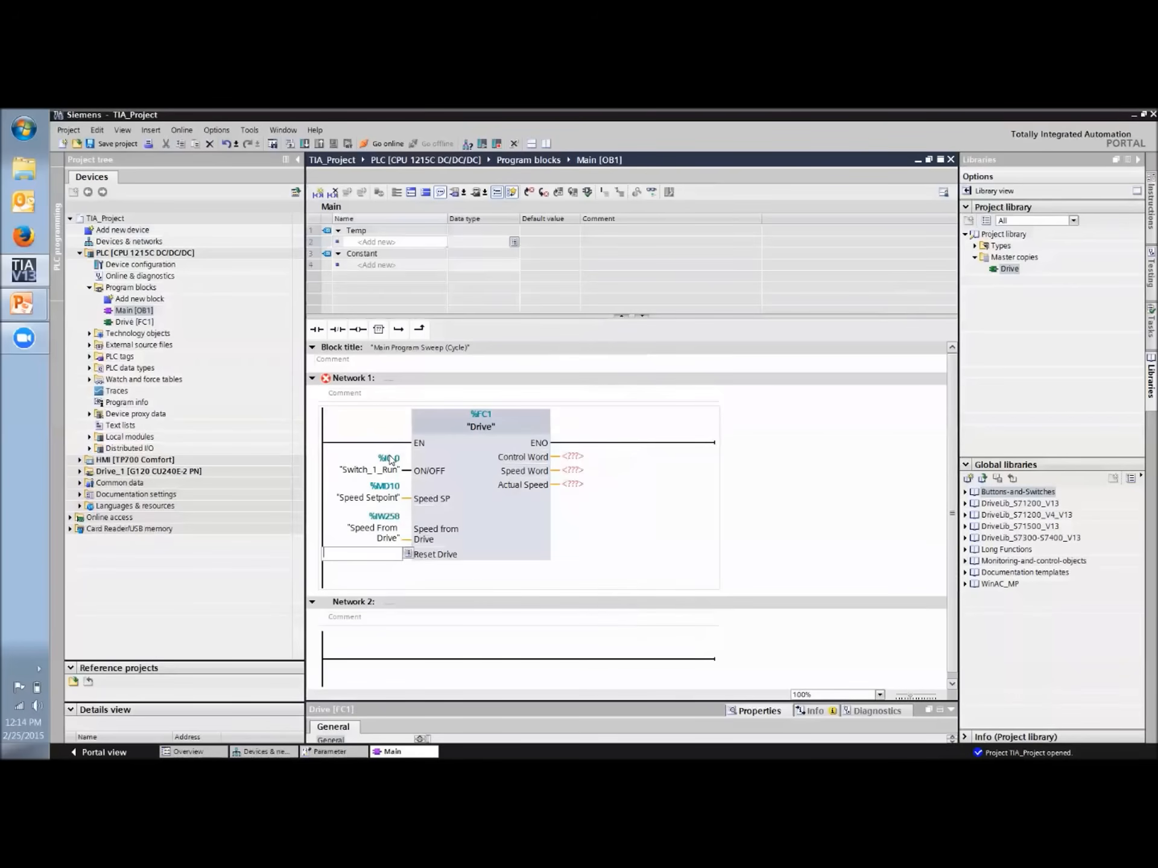
Assign %I0.1 to the Drive block's Reset Drive input, %QW256 to Control Word, %QW258 to Speed Word and %MD14 to Actual Speed
{"action": "type", "text": "%I0.1"}
{"action": "key", "text": "Return"}
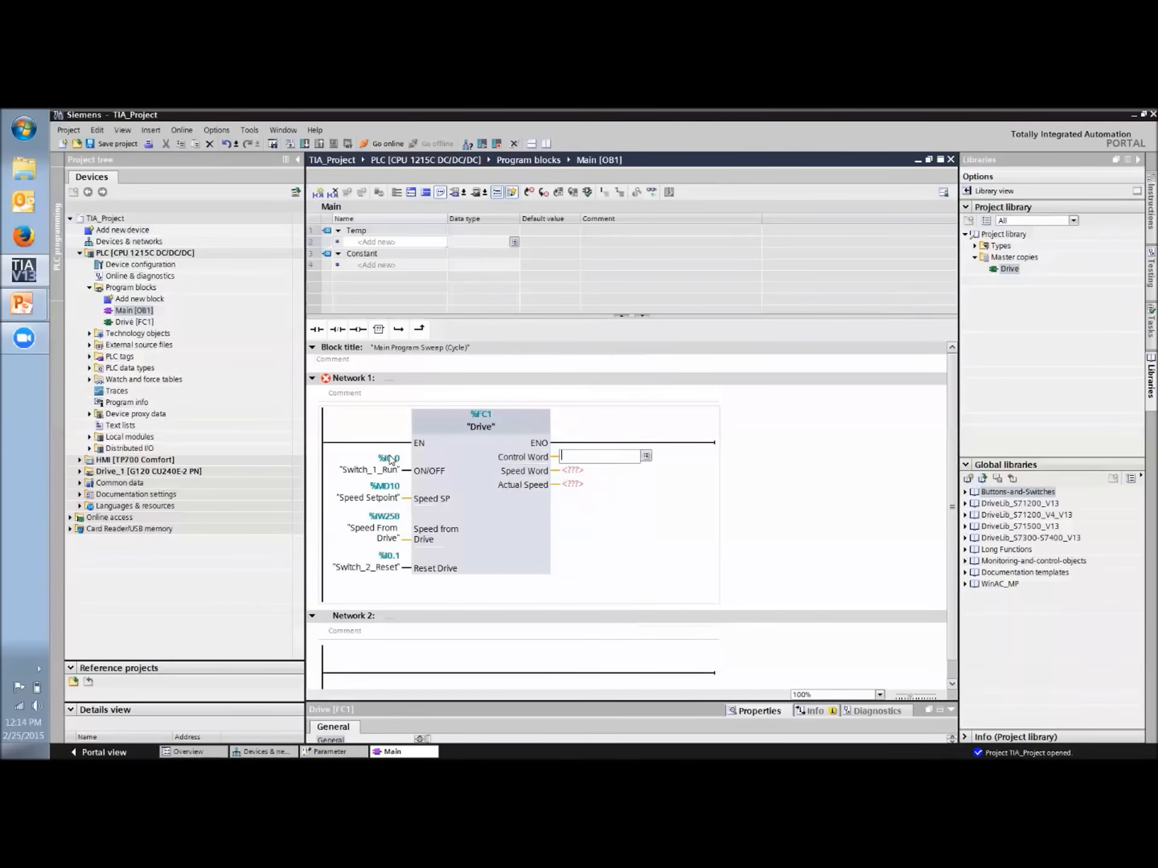
{"action": "type", "text": "qw256"}
{"action": "key", "text": "Return"}
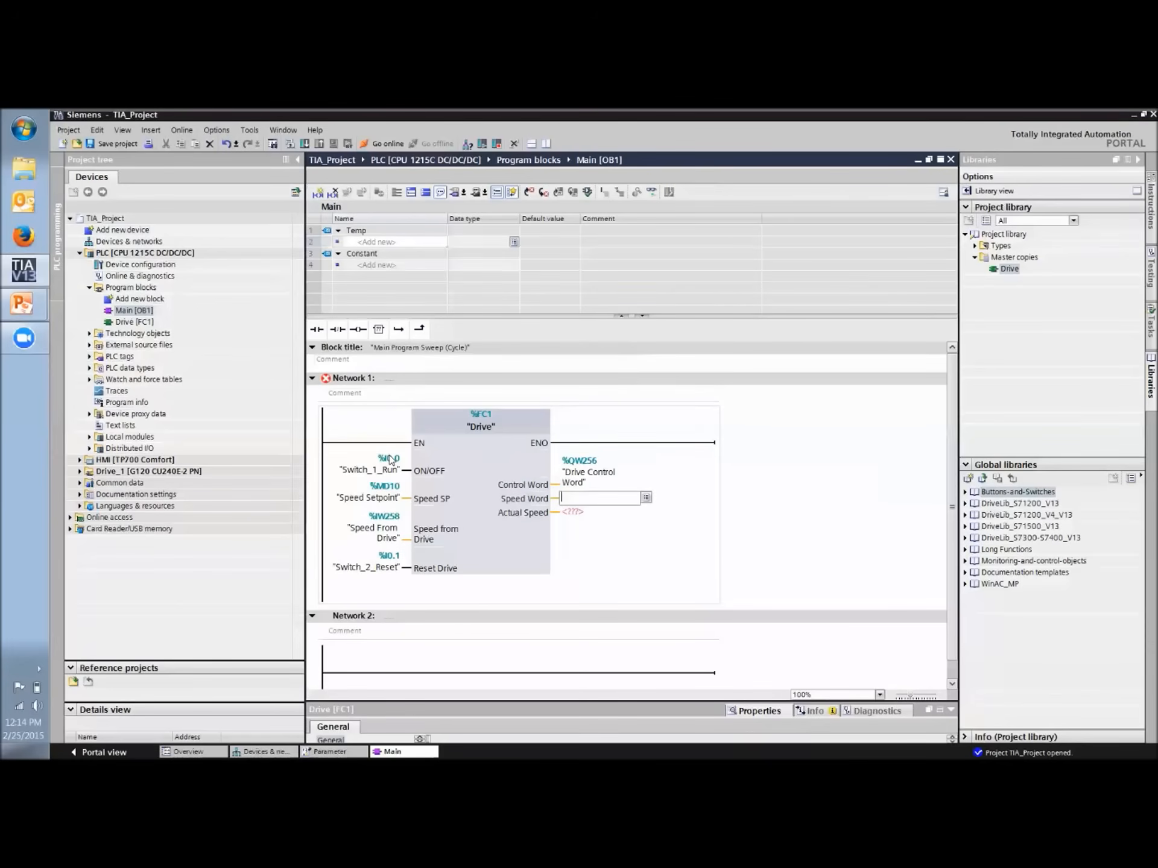
{"action": "type", "text": "qw258"}
{"action": "key", "text": "Return"}
{"action": "type", "text": "md14"}
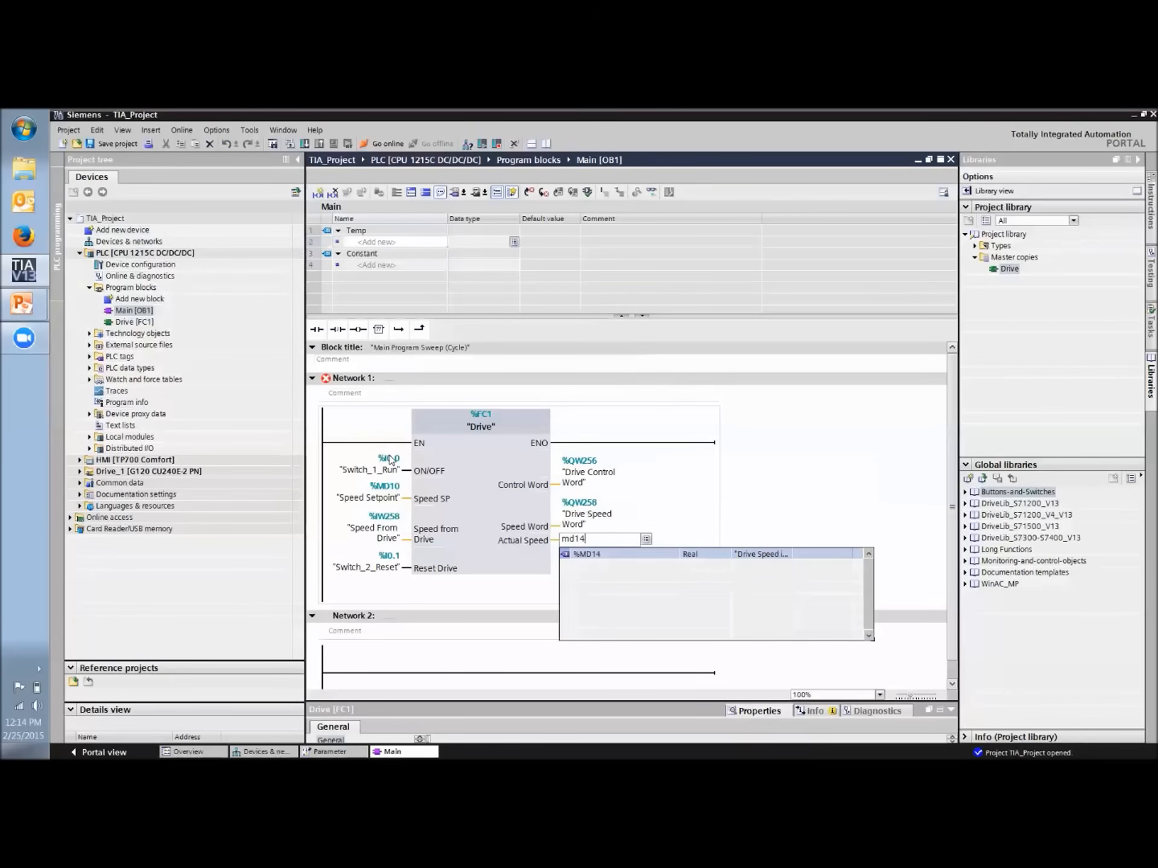
{"action": "key", "text": "Return"}
{"action": "key", "text": "Return"}
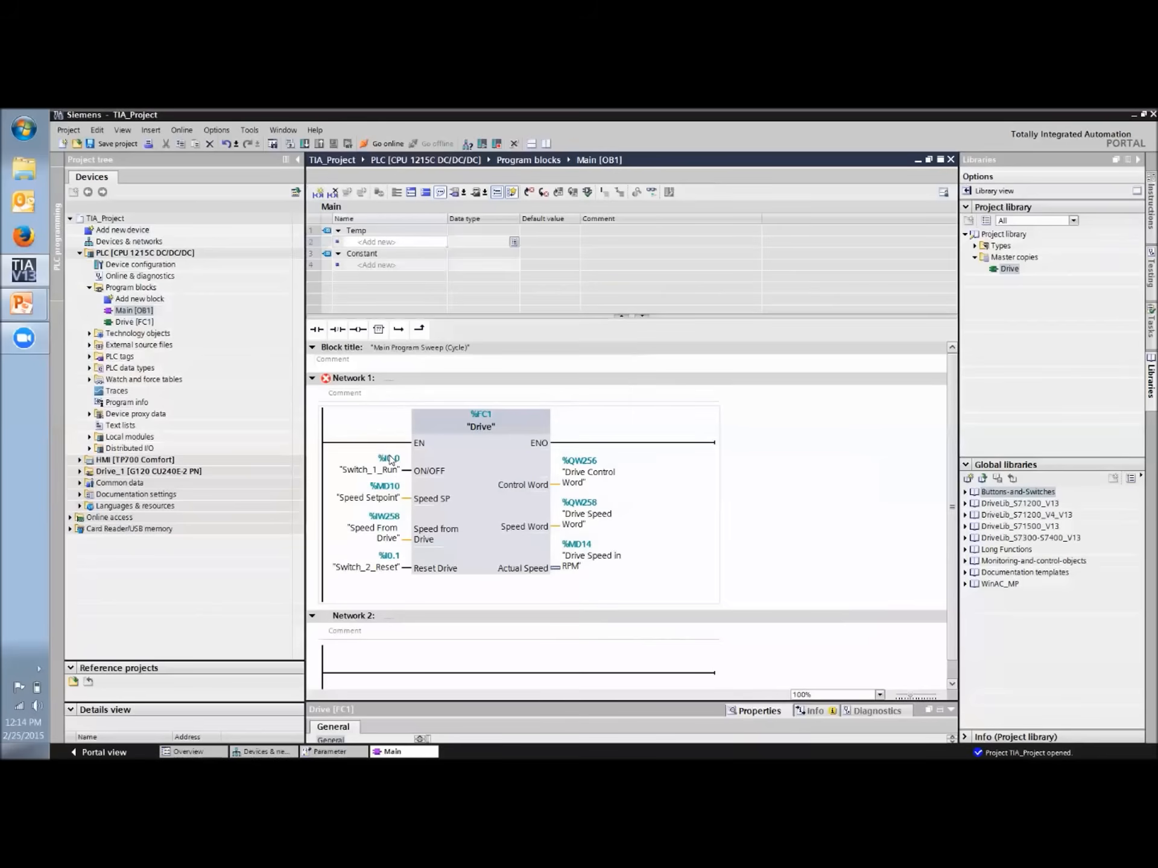
Compile the PLC [CPU 1215C DC/DC/DC]
{"action": "left_click", "coordinate": [172, 254]}
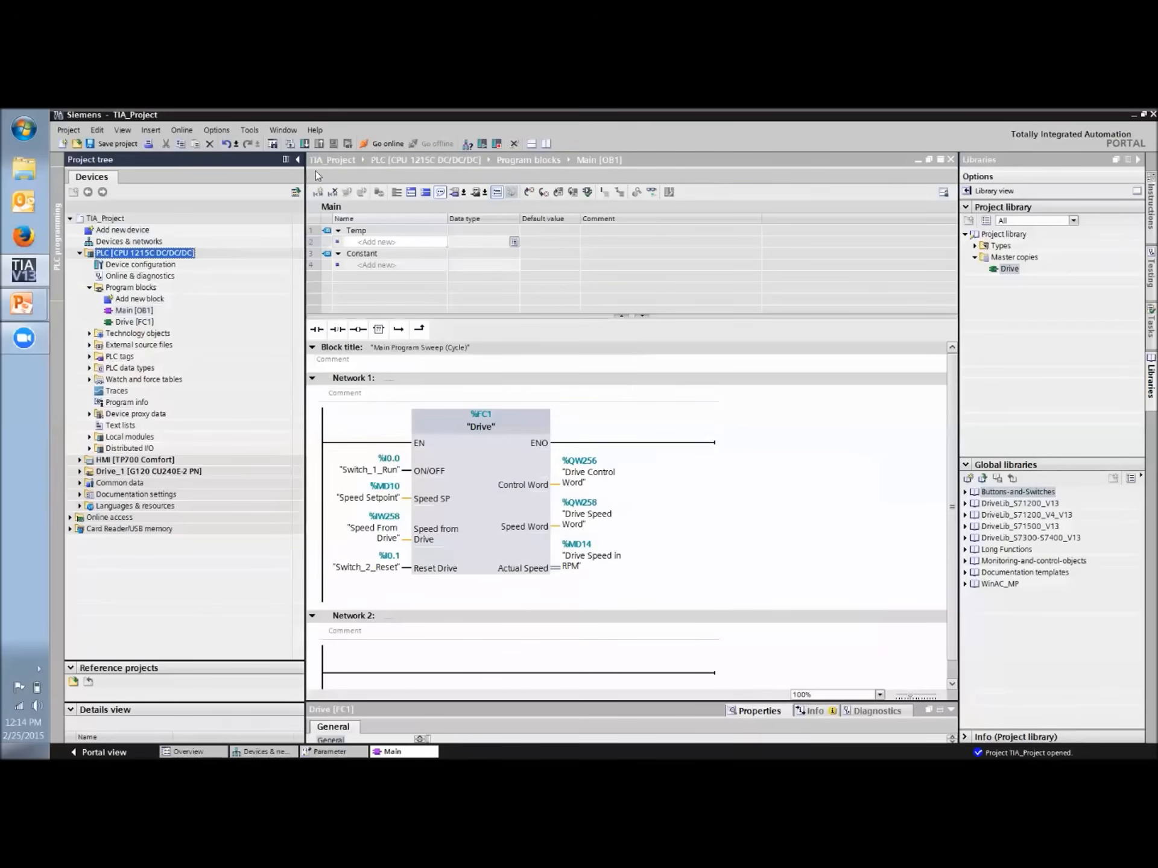
{"action": "key", "text": "ctrl+b"}
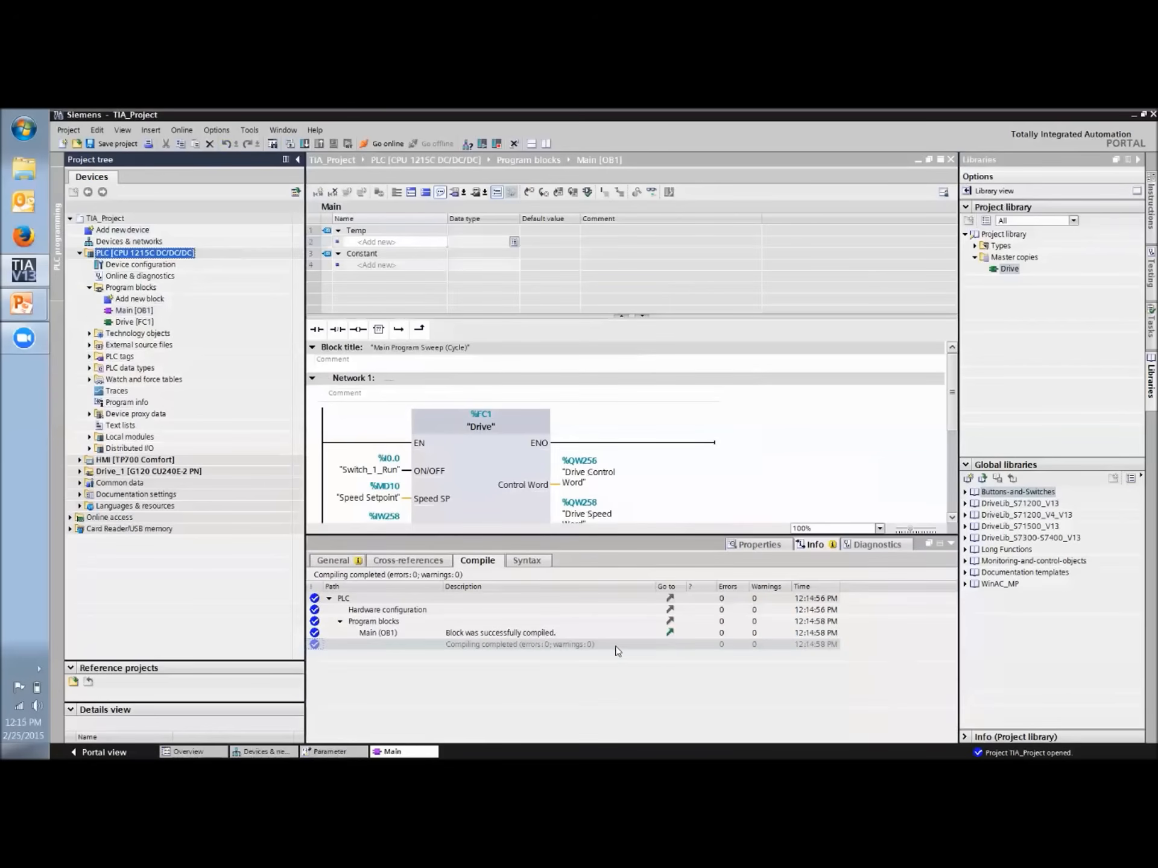
Open the Drive block called in Network 1, examine its internal networks, and close it again
{"action": "left_click", "coordinate": [489, 462]}
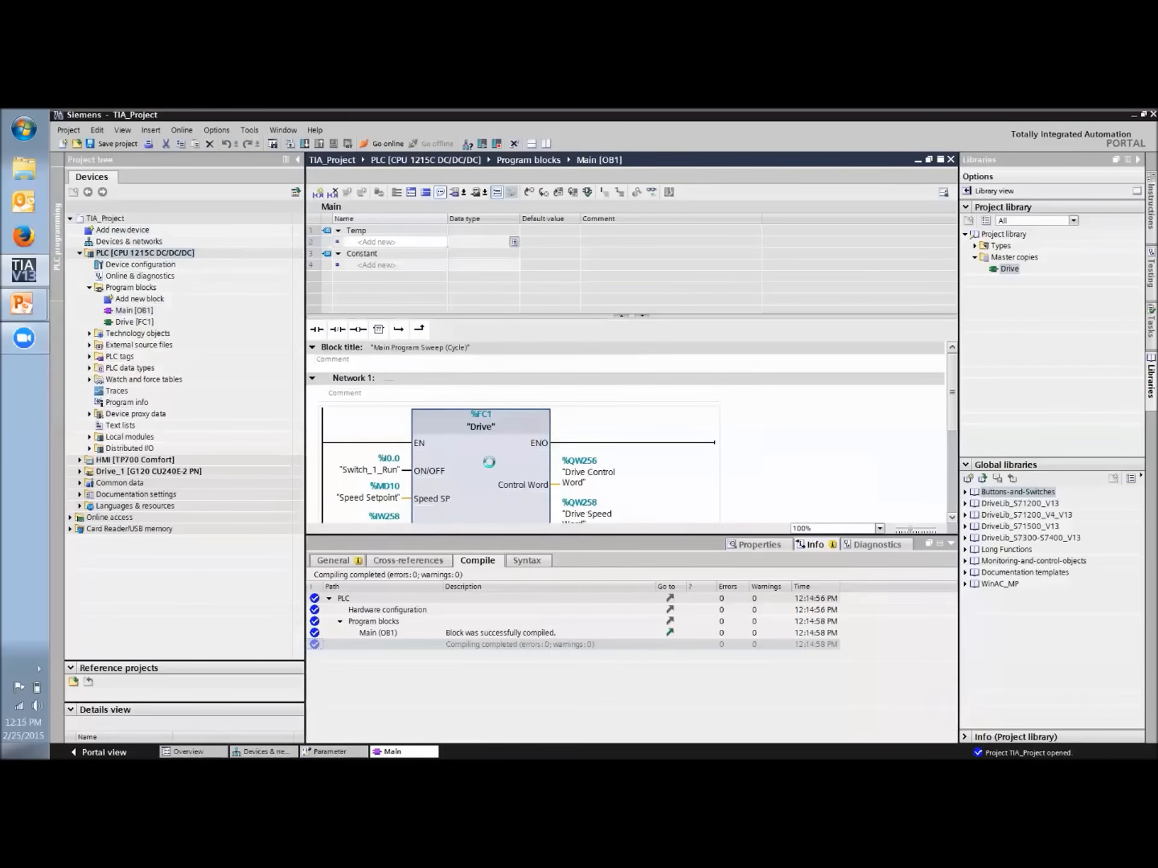
{"action": "scroll", "coordinate": [550, 452], "scroll_direction": "down", "scroll_amount": 5}
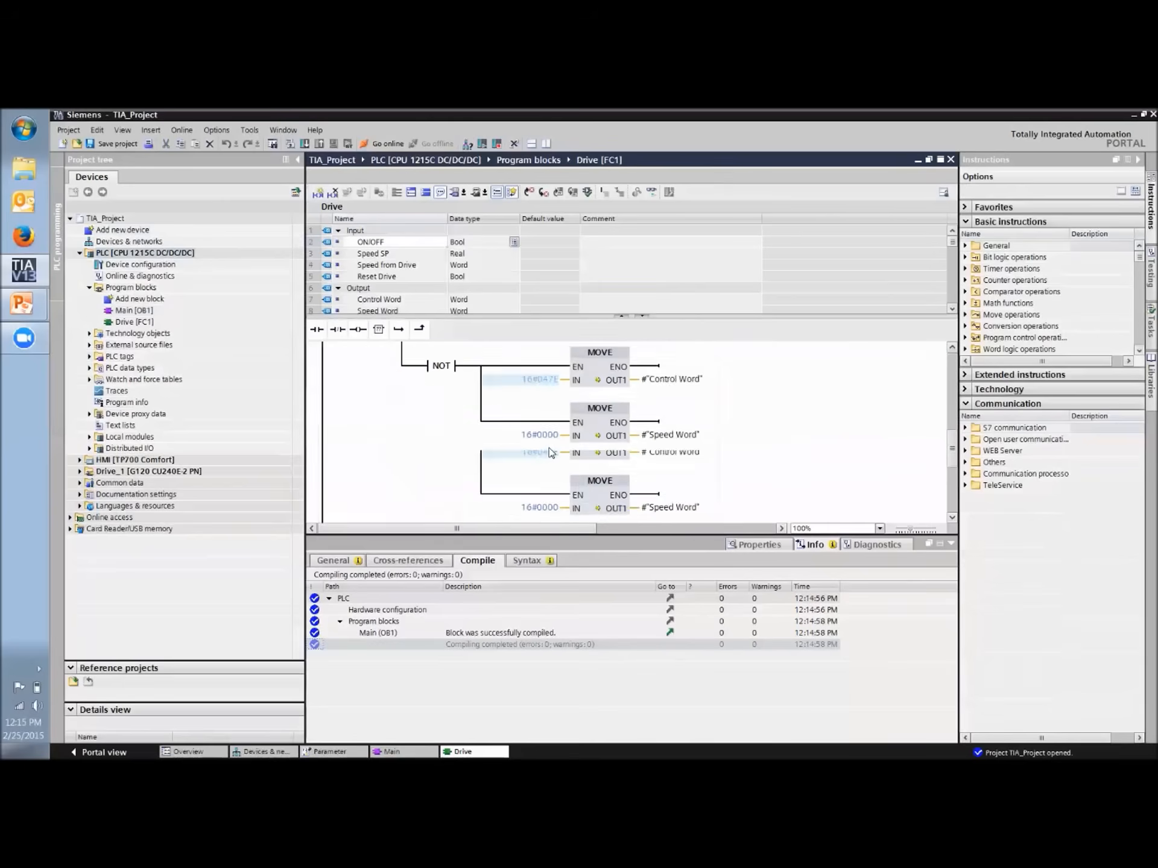
{"action": "scroll", "coordinate": [550, 453], "scroll_direction": "up", "scroll_amount": 5}
{"action": "scroll", "coordinate": [612, 480], "scroll_direction": "down", "scroll_amount": 1}
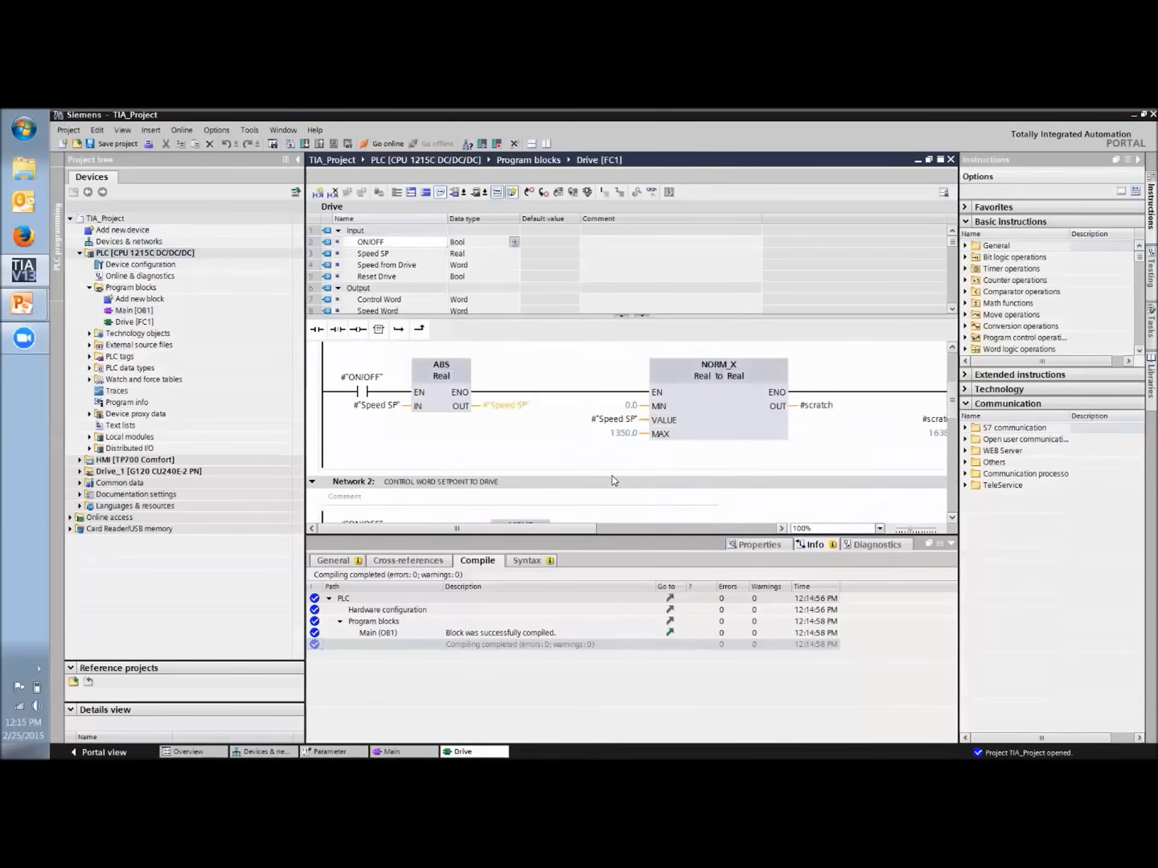
{"action": "scroll", "coordinate": [613, 480], "scroll_direction": "up", "scroll_amount": 2}
{"action": "left_click", "coordinate": [950, 159]}
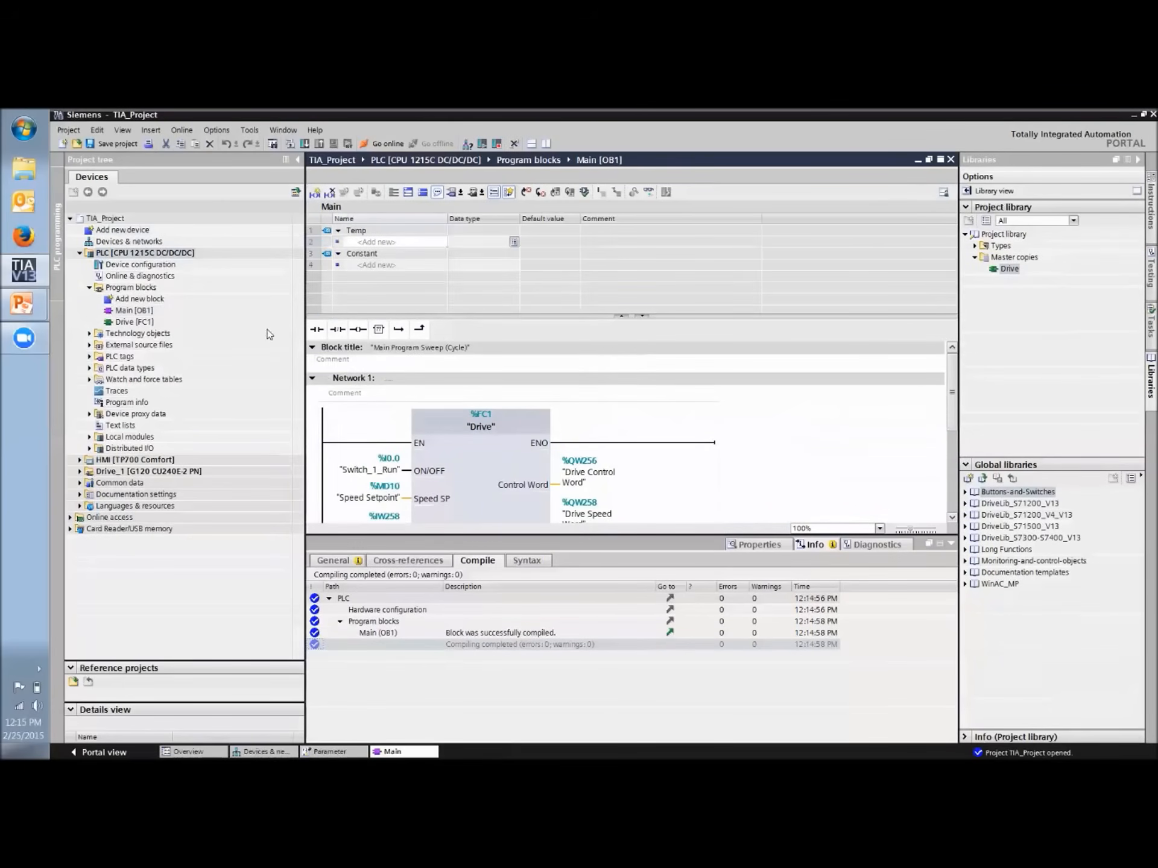
Collapse the PLC in the project and open the text and graphic lists of the HMI [TP700 Comfort]
{"action": "left_click", "coordinate": [109, 258]}
{"action": "left_click", "coordinate": [80, 253]}
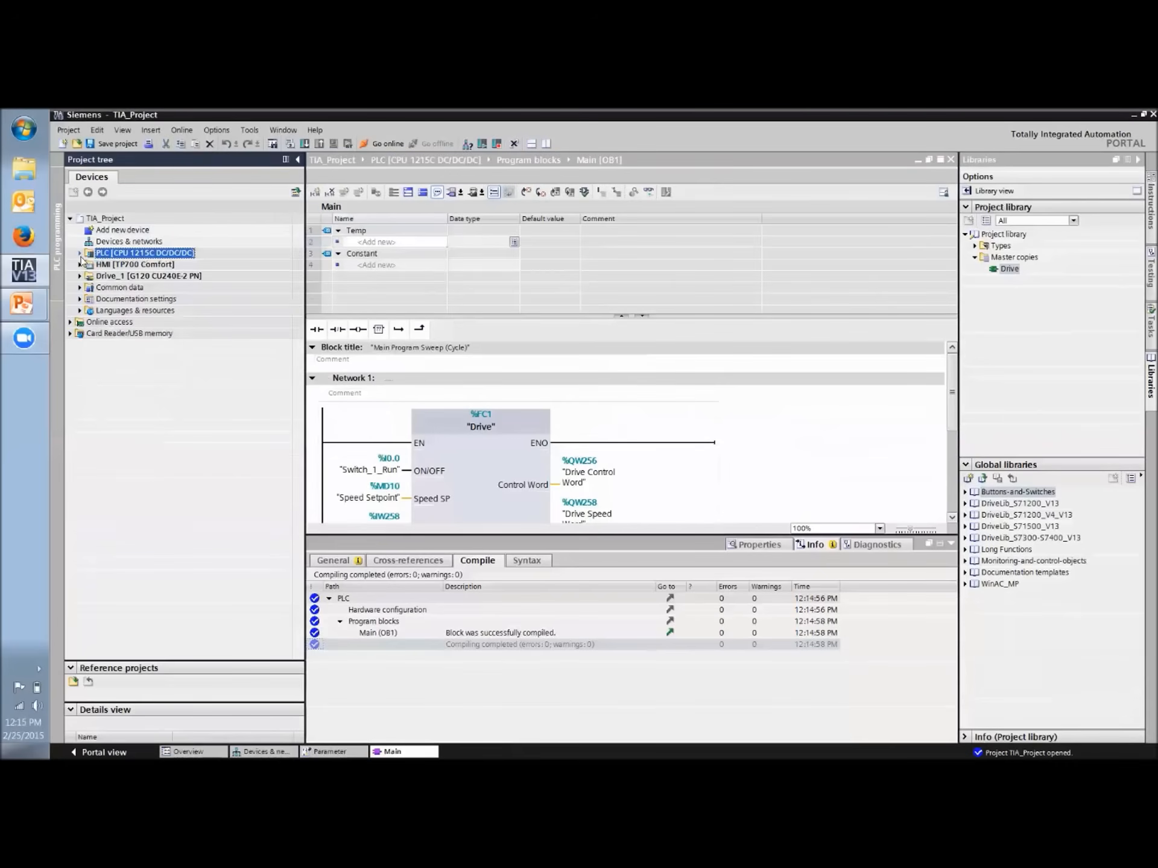
{"action": "left_click", "coordinate": [119, 281]}
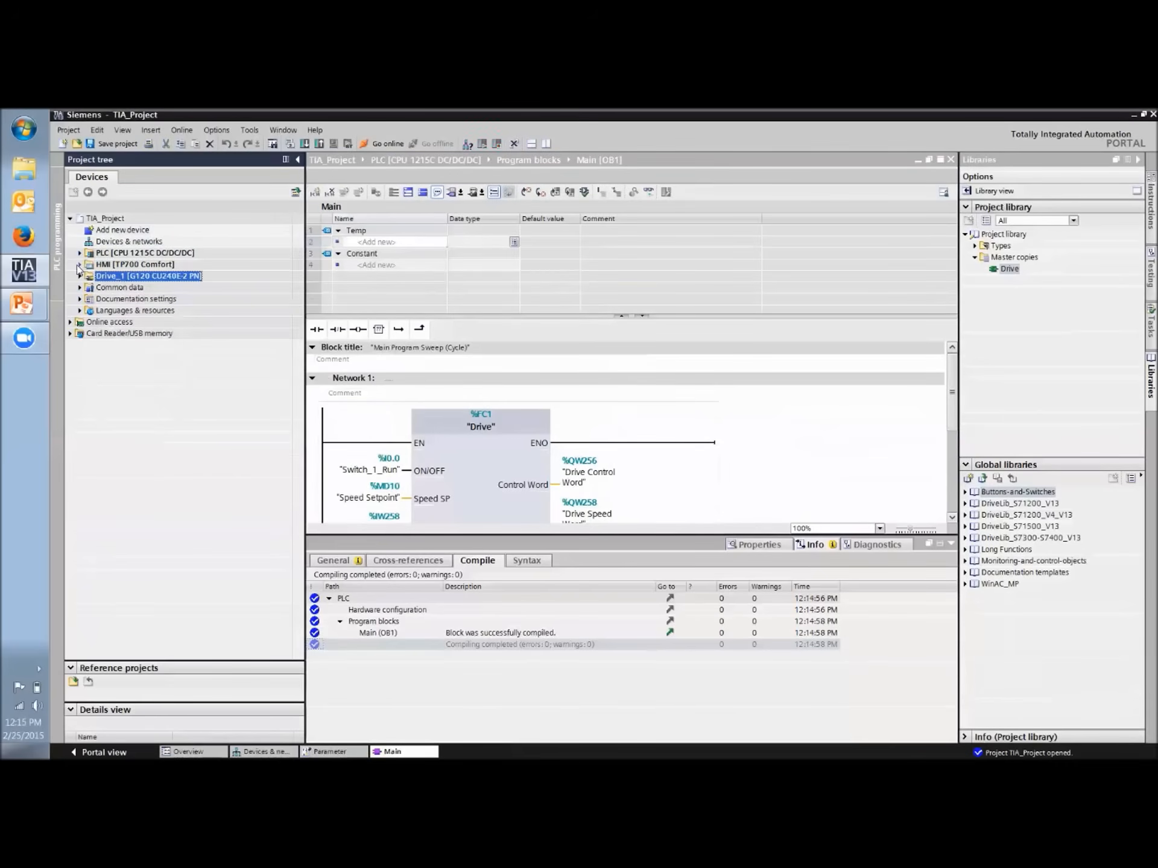
{"action": "left_click", "coordinate": [80, 265]}
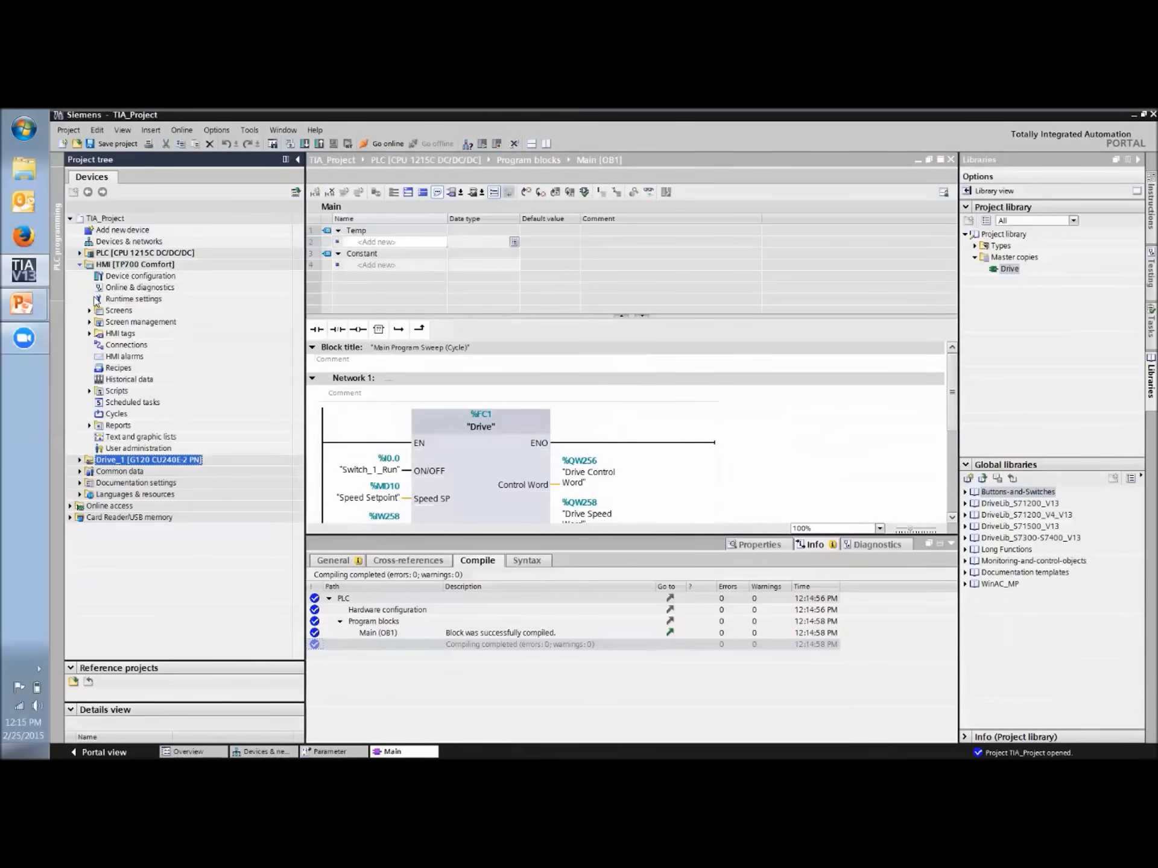
{"action": "left_click", "coordinate": [121, 437]}
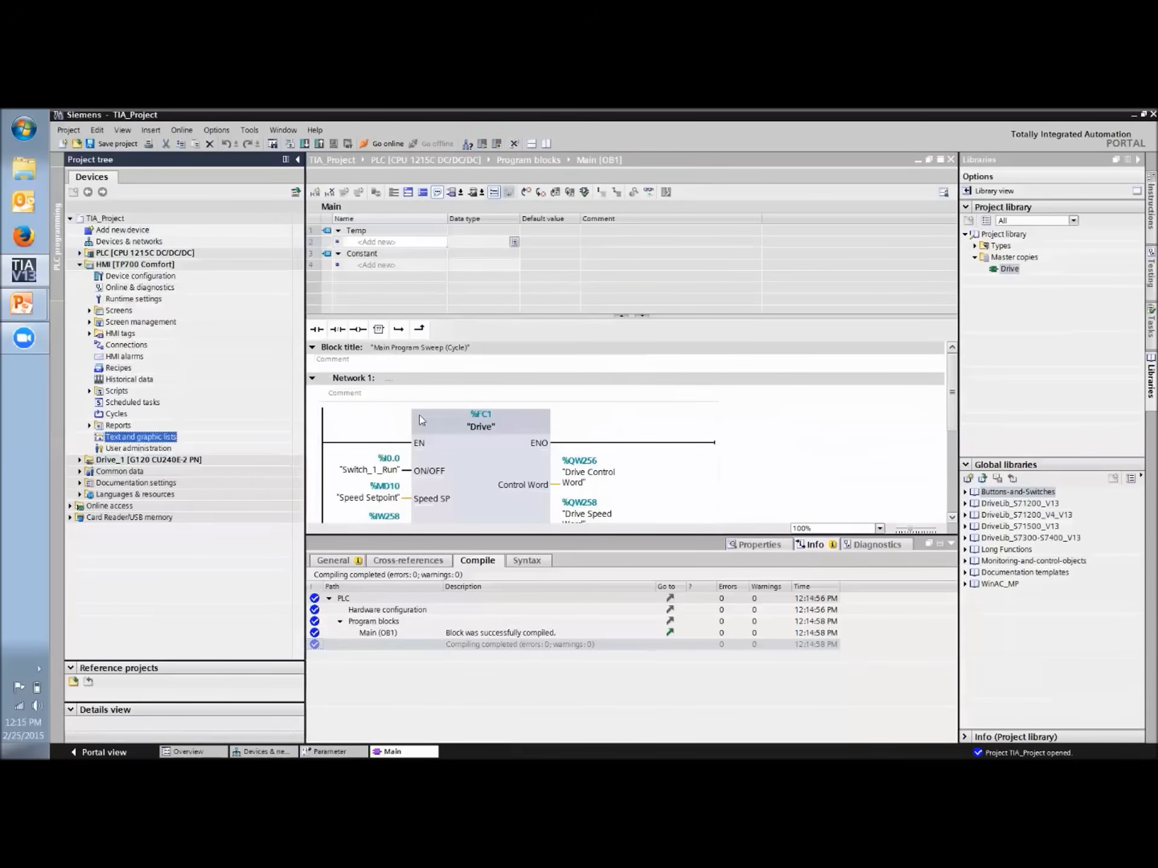
{"action": "double_click", "coordinate": [169, 438]}
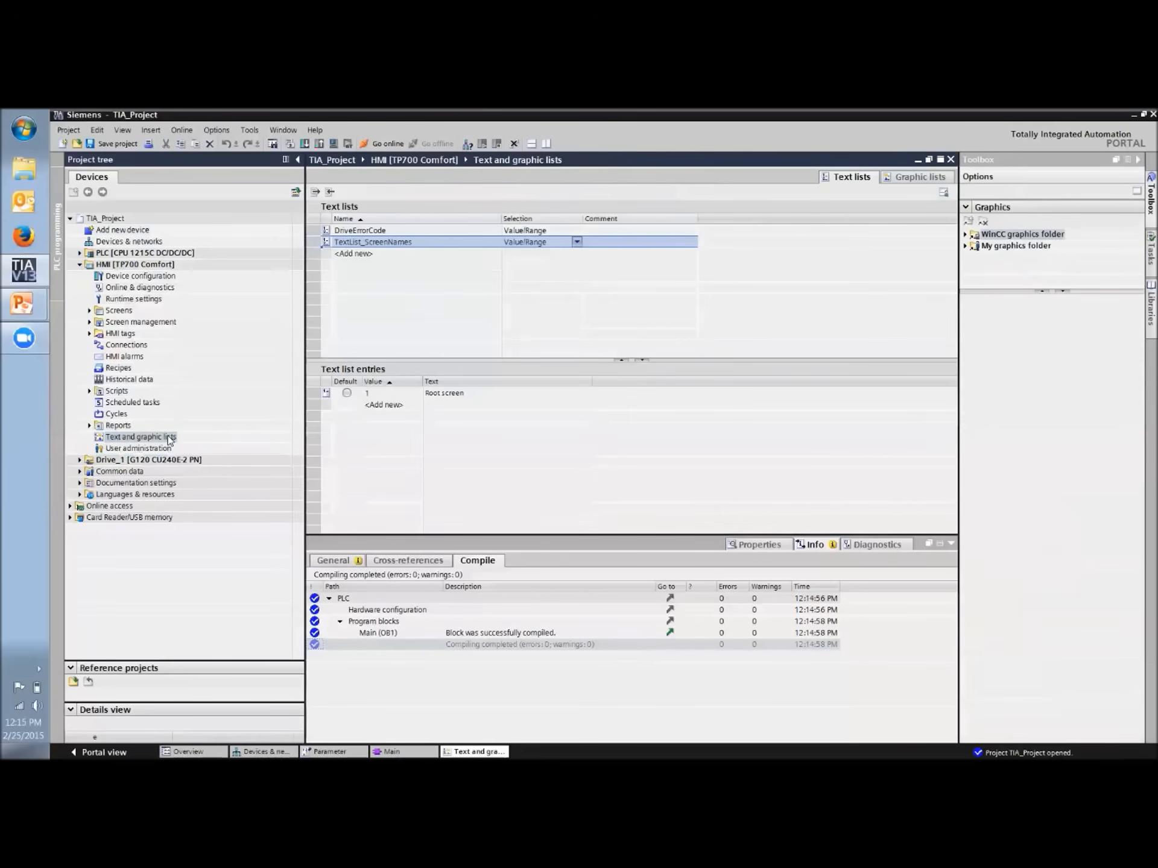
Examine the fault and alarm text entries of the DriveErrorCode text list
{"action": "left_click", "coordinate": [378, 232]}
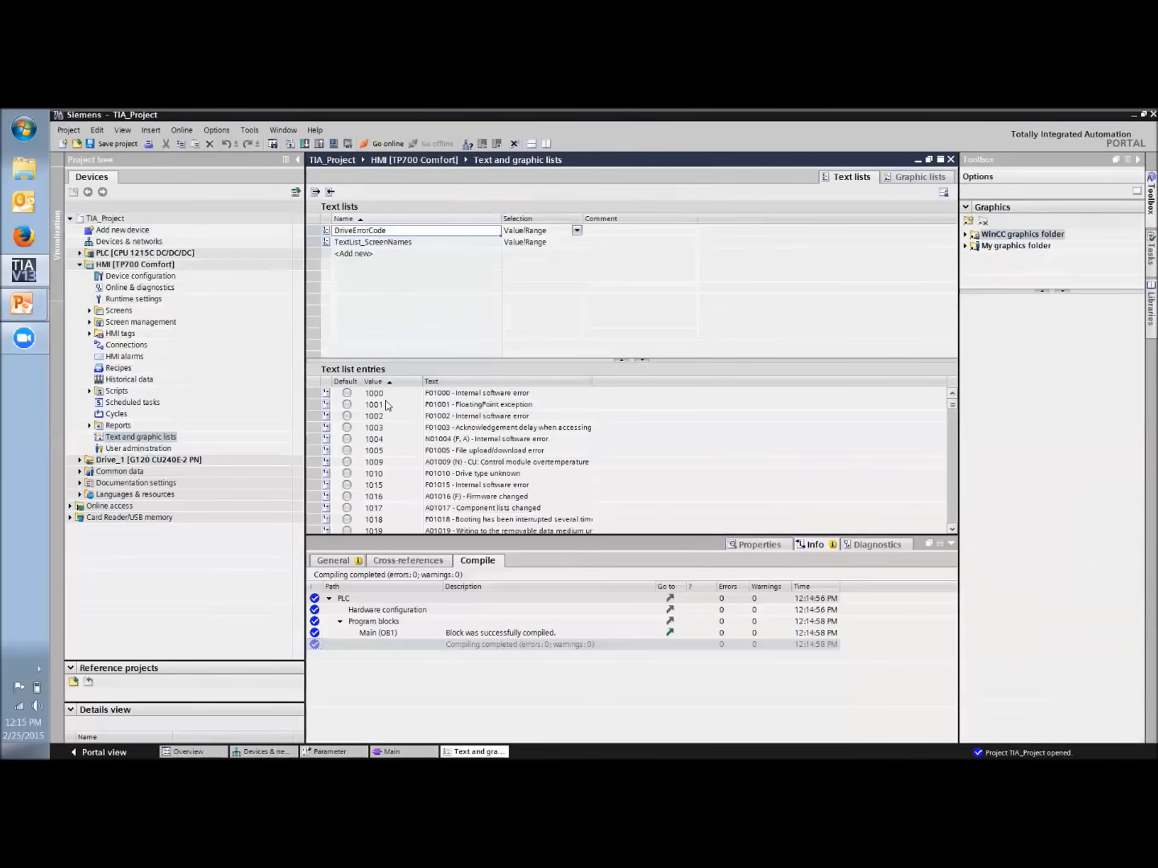
{"action": "left_click", "coordinate": [387, 510]}
{"action": "left_click", "coordinate": [480, 510]}
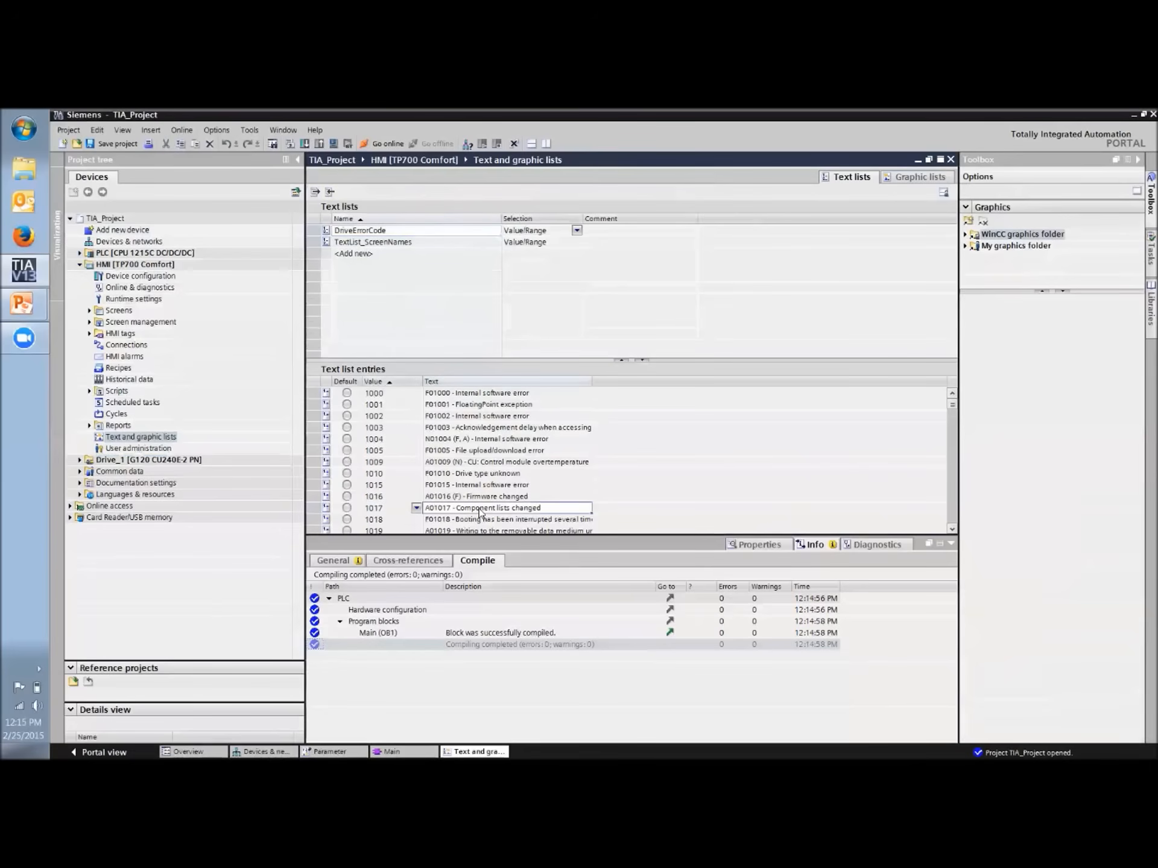
{"action": "scroll", "coordinate": [538, 458], "scroll_direction": "down", "scroll_amount": 6}
{"action": "scroll", "coordinate": [539, 458], "scroll_direction": "down", "scroll_amount": 10}
{"action": "scroll", "coordinate": [540, 464], "scroll_direction": "down", "scroll_amount": 4}
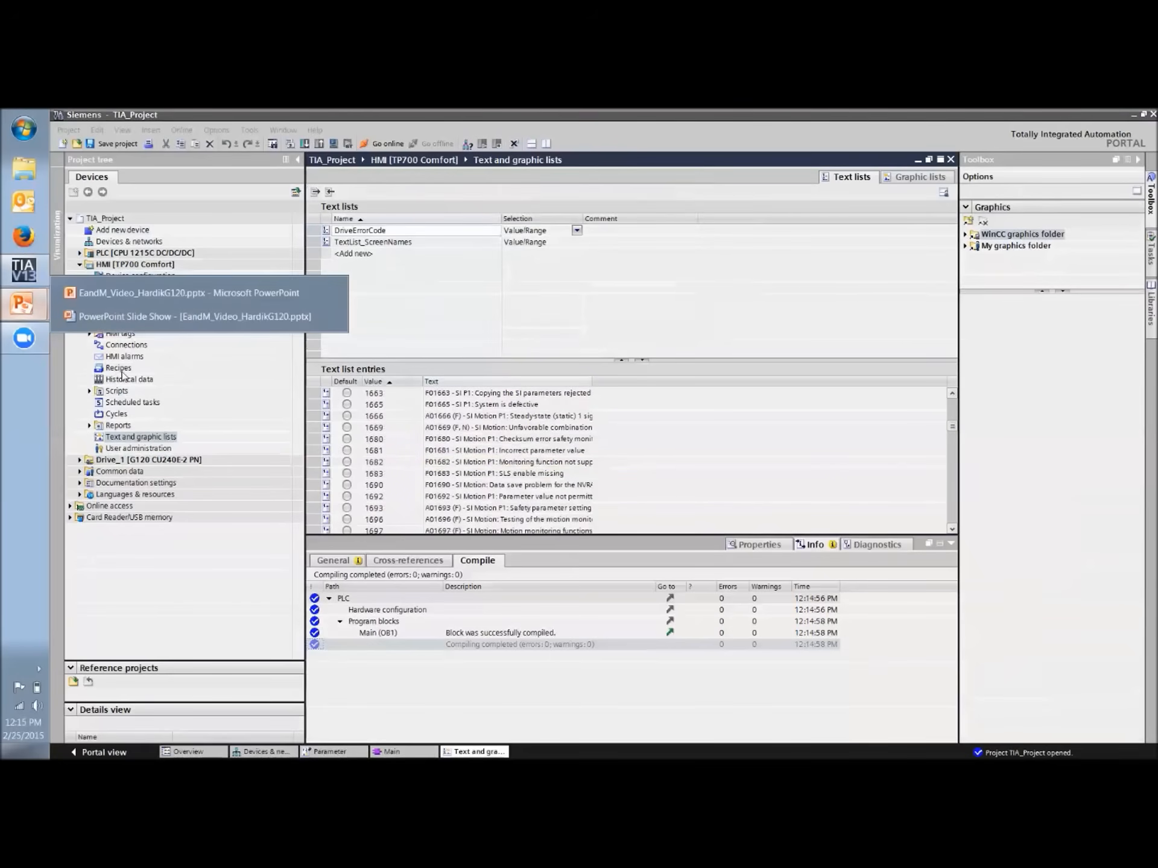
Switch to the running PowerPoint slide show and display the closing "Thank you for watching!" slide
{"action": "left_click", "coordinate": [329, 316]}
{"action": "left_click", "coordinate": [256, 615]}
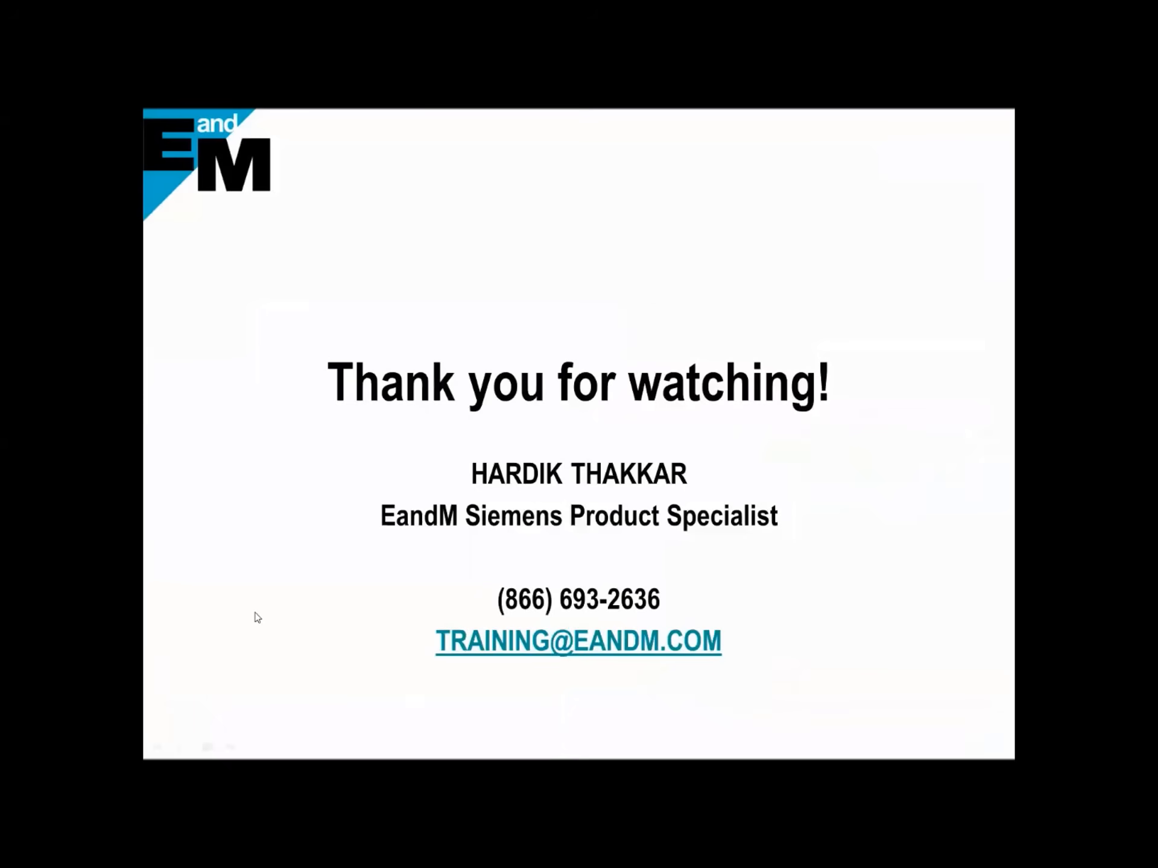